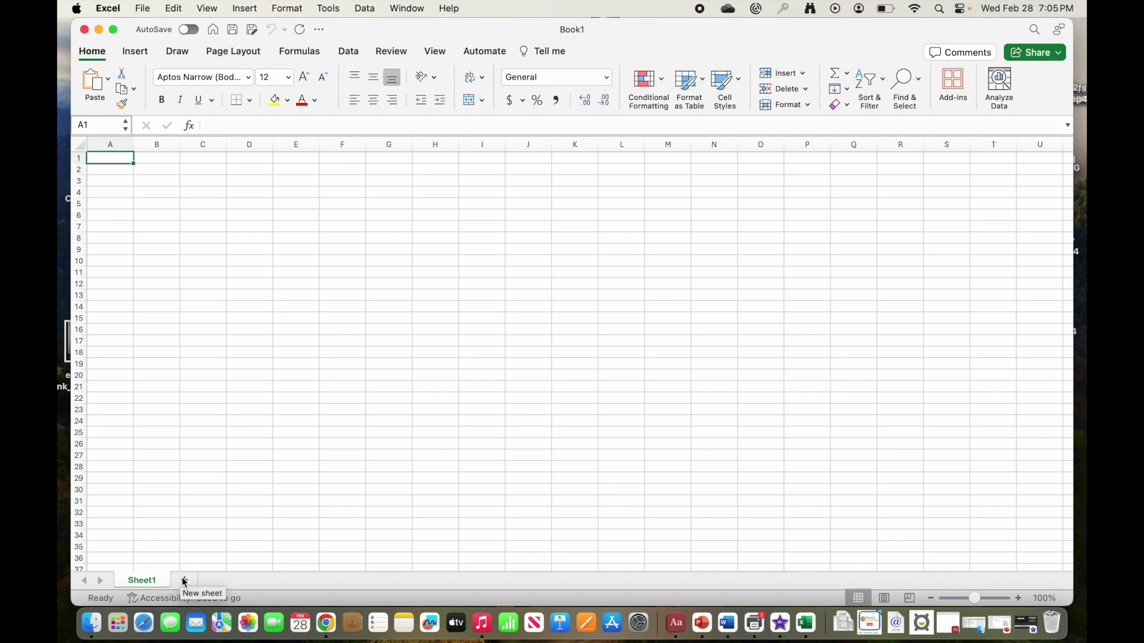
Step: Switch back to the Sheet1 tab now that Sheet2 has been added
left_click(154, 582)
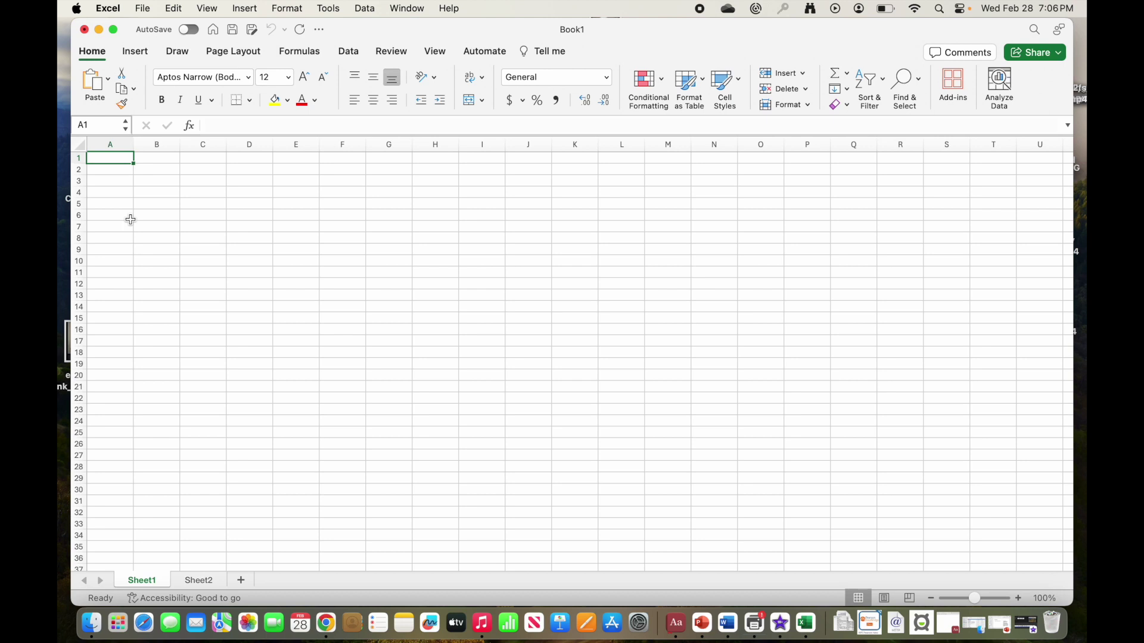
left_click(152, 200)
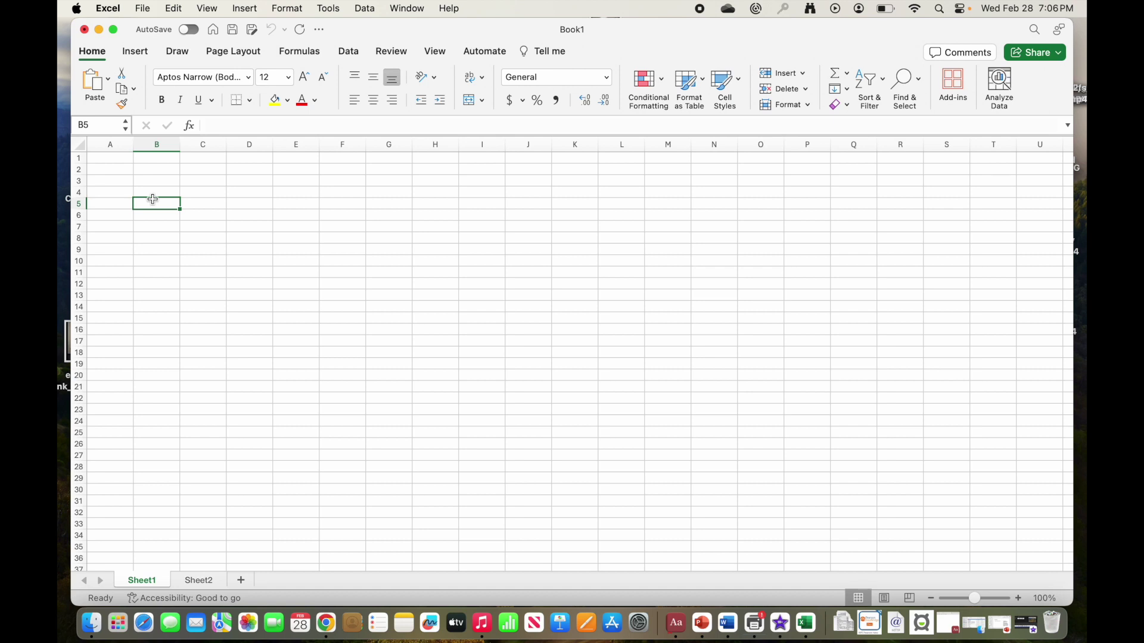
left_click(159, 161)
key("super+Right")
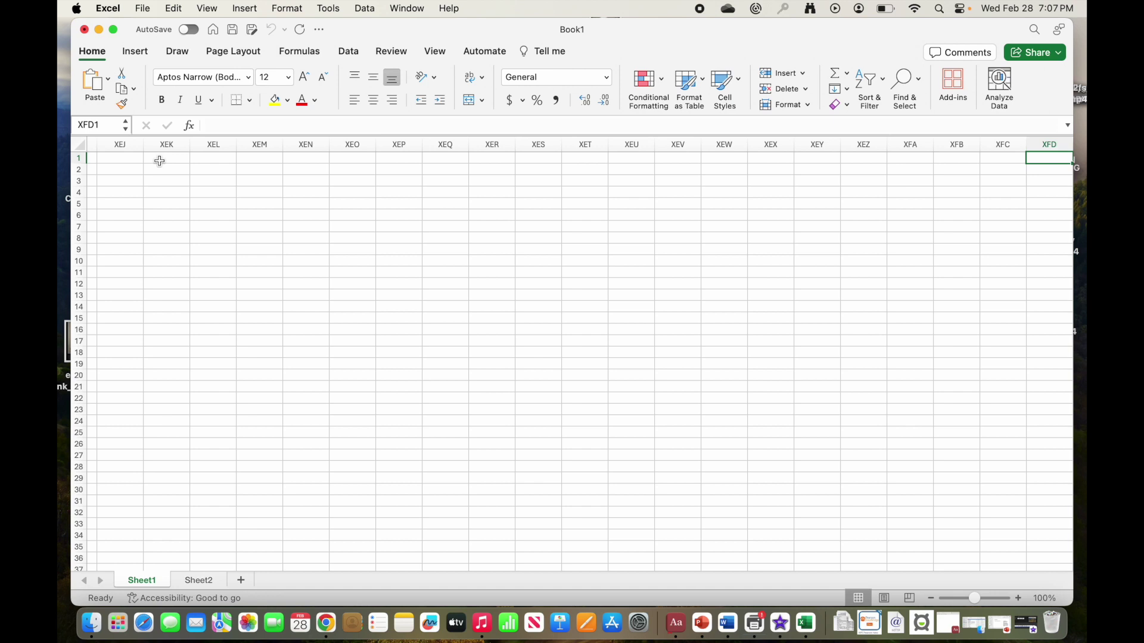
key("super+Down")
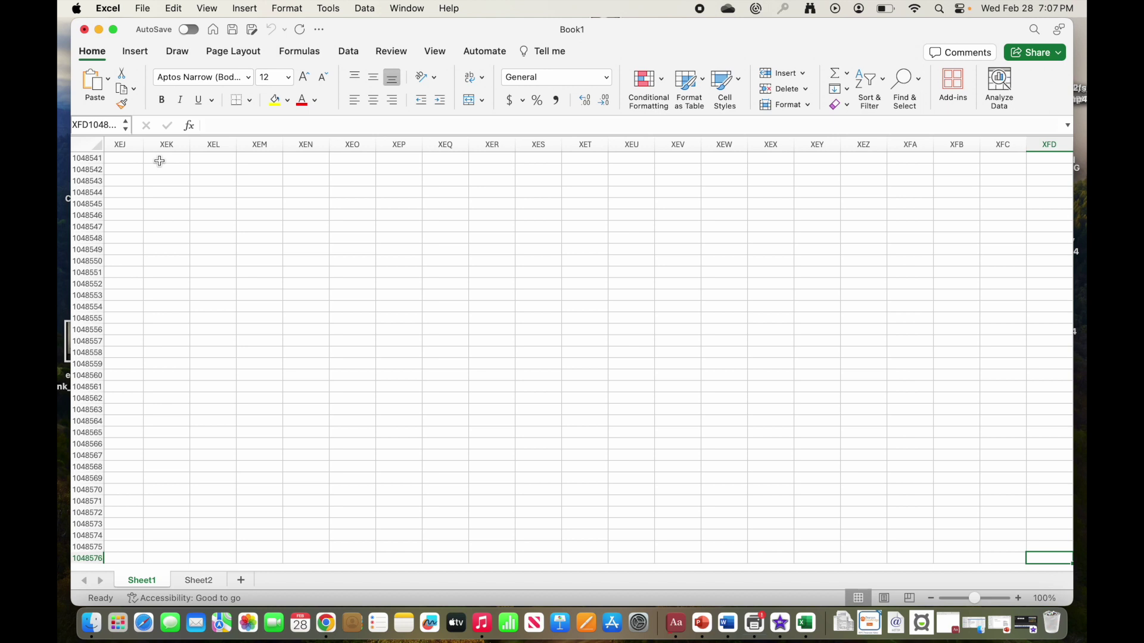
left_click_drag(125, 170, 103, 205)
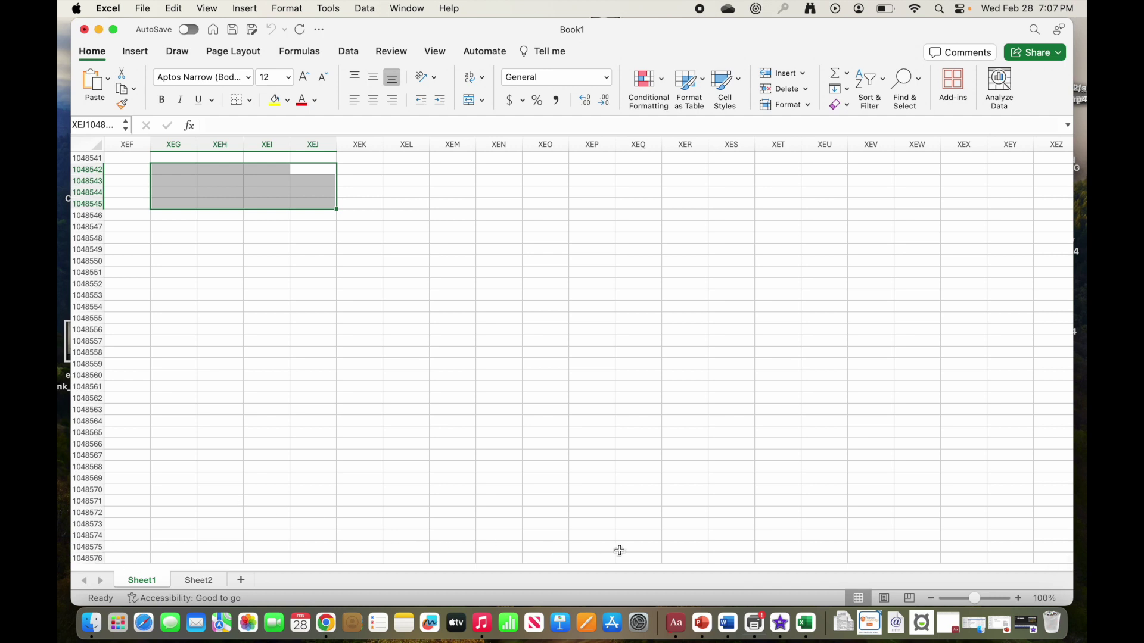
key("ctrl+Home")
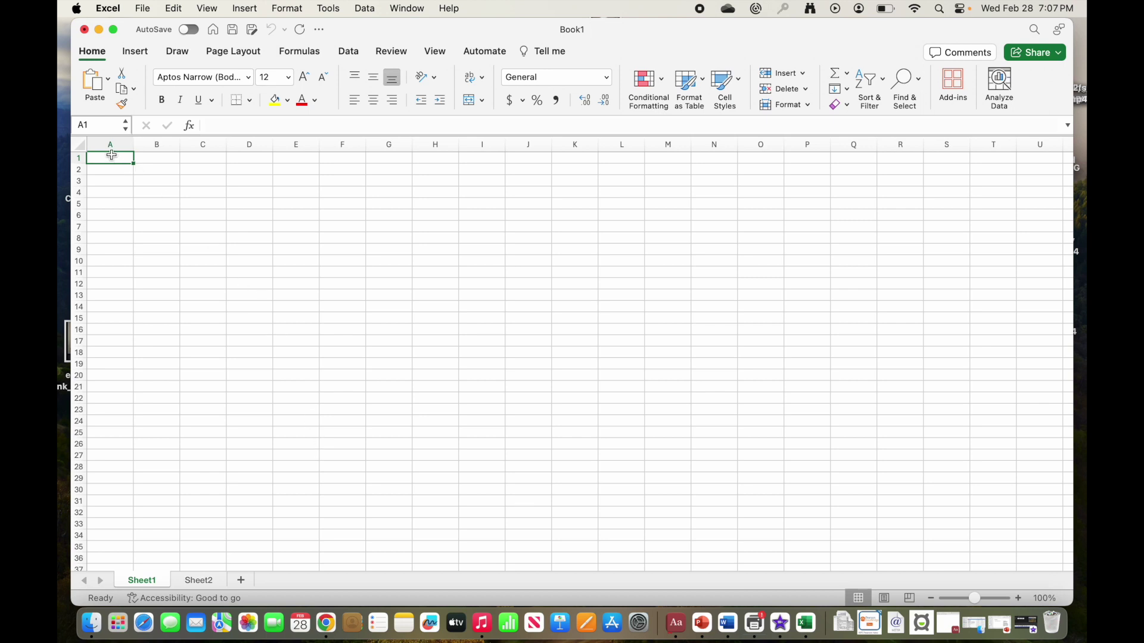
Step: Select the entire column H on Sheet1
left_click_drag(112, 155, 62, 160)
left_click(435, 143)
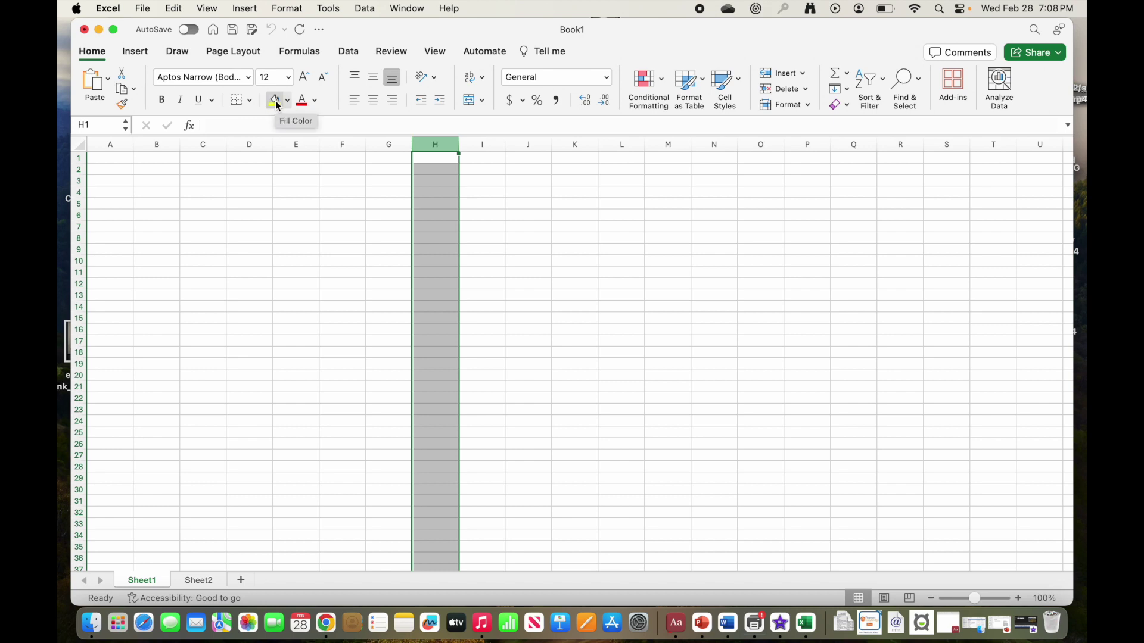
Step: Fill column H with the red standard colour, then select row 10
left_click(287, 101)
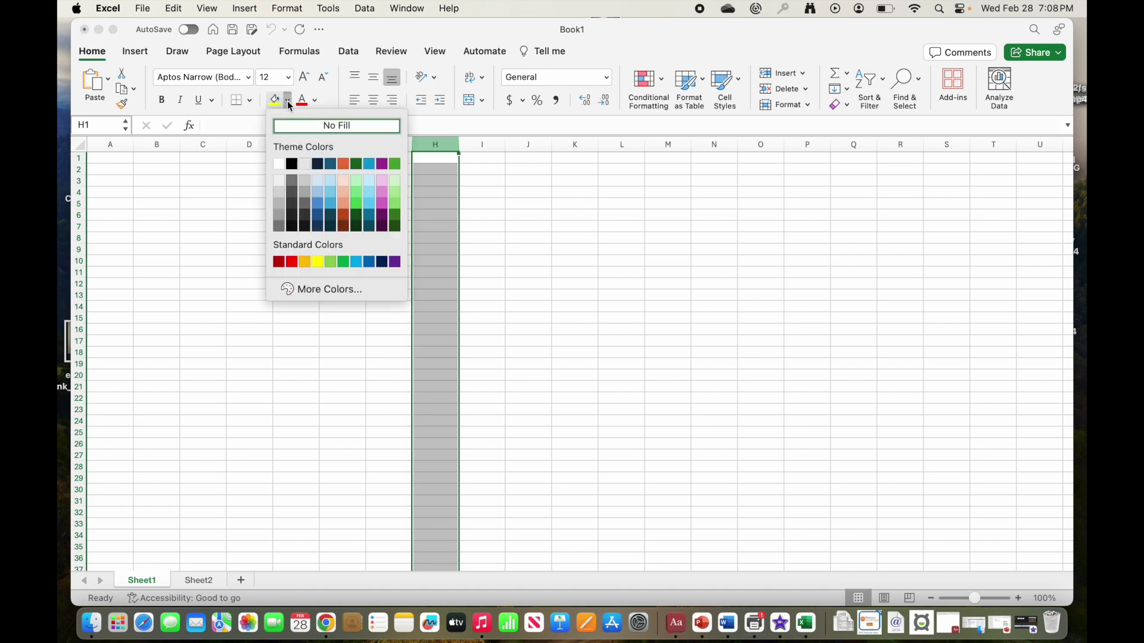
left_click(292, 263)
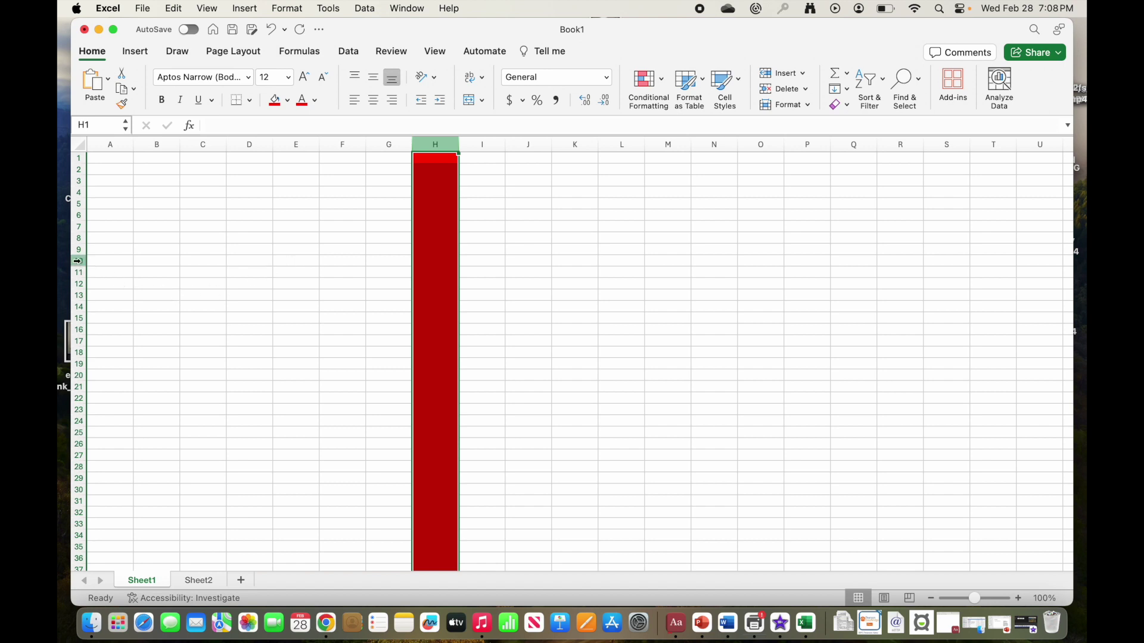
left_click(77, 261)
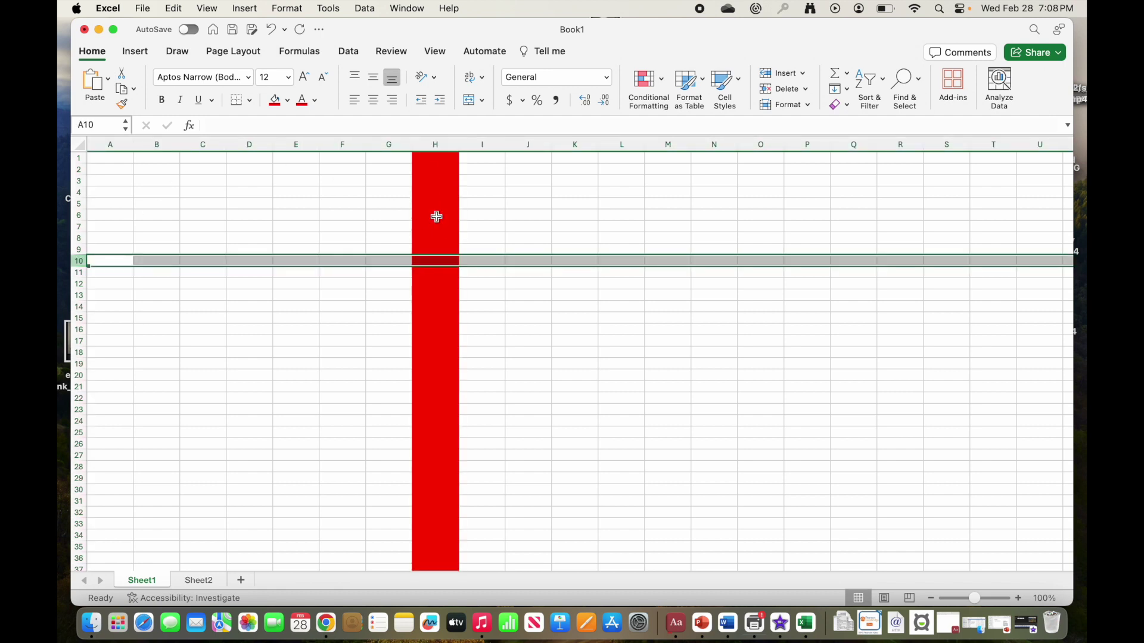
Step: Fill row 10 with the blue standard colour and return to cell A1
left_click(290, 100)
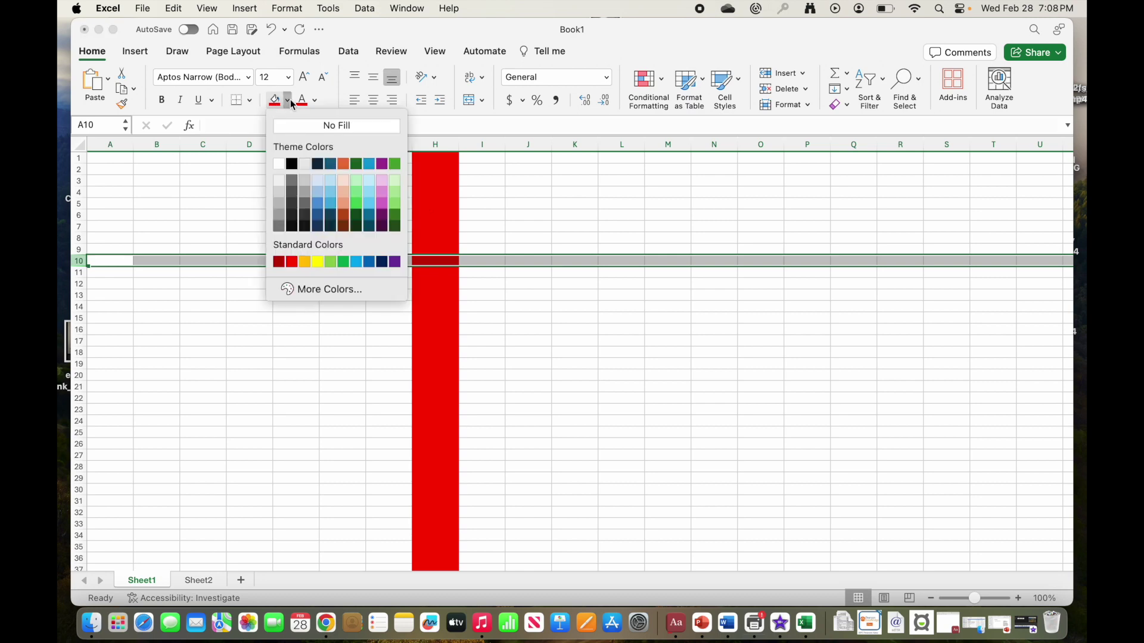
left_click(367, 264)
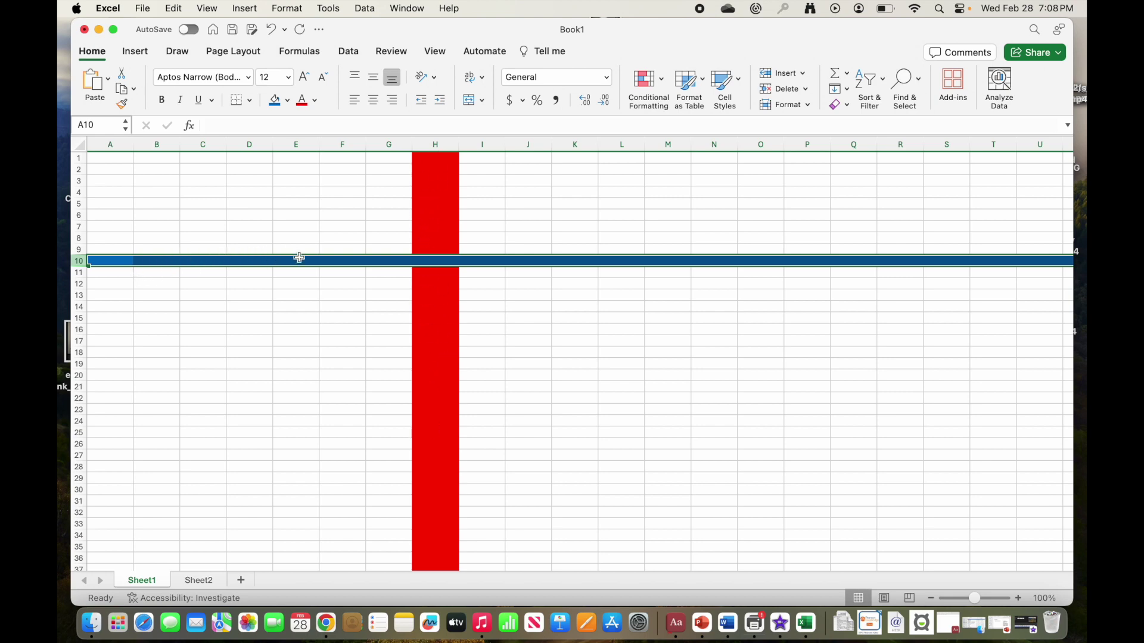
scroll(341, 231, "down", 1)
scroll(341, 230, "up", 2)
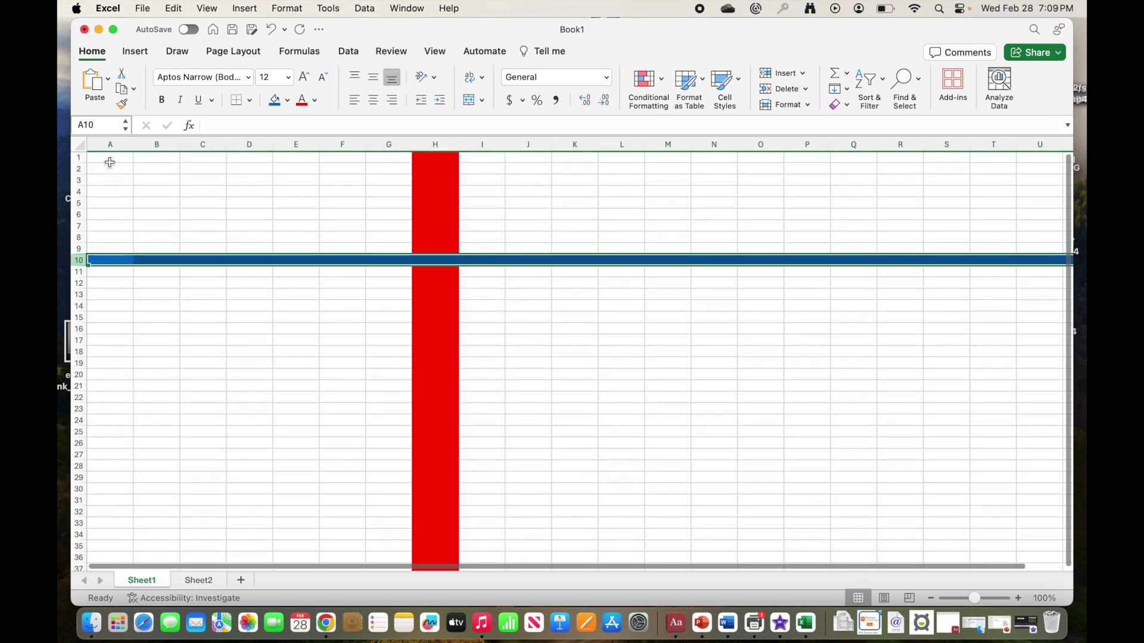
scroll(122, 175, "up", 1)
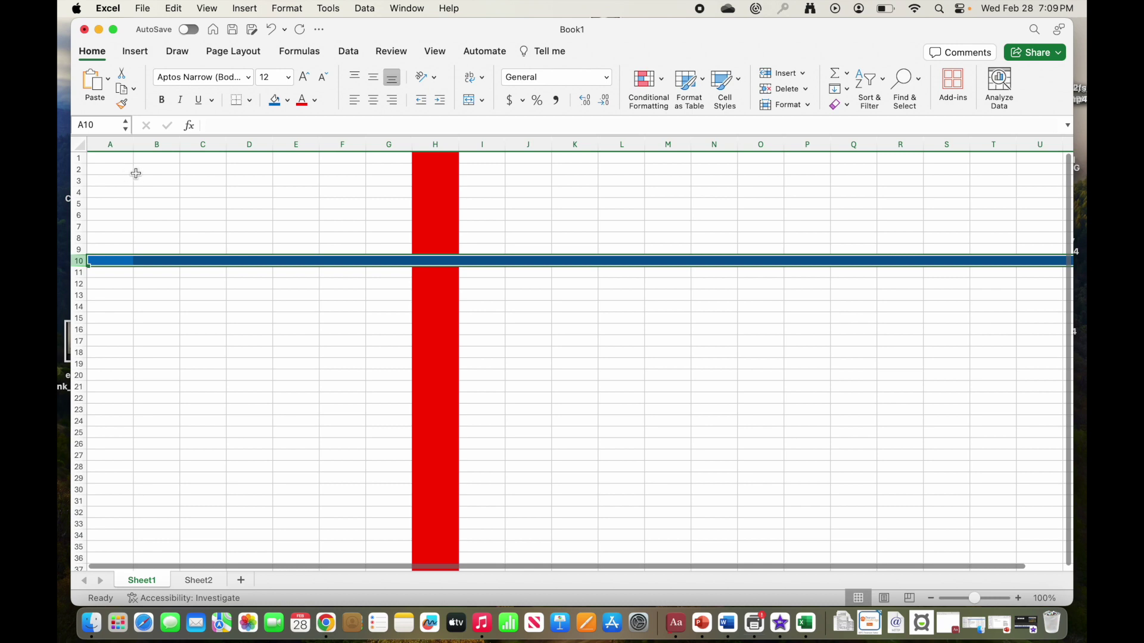
left_click(120, 163)
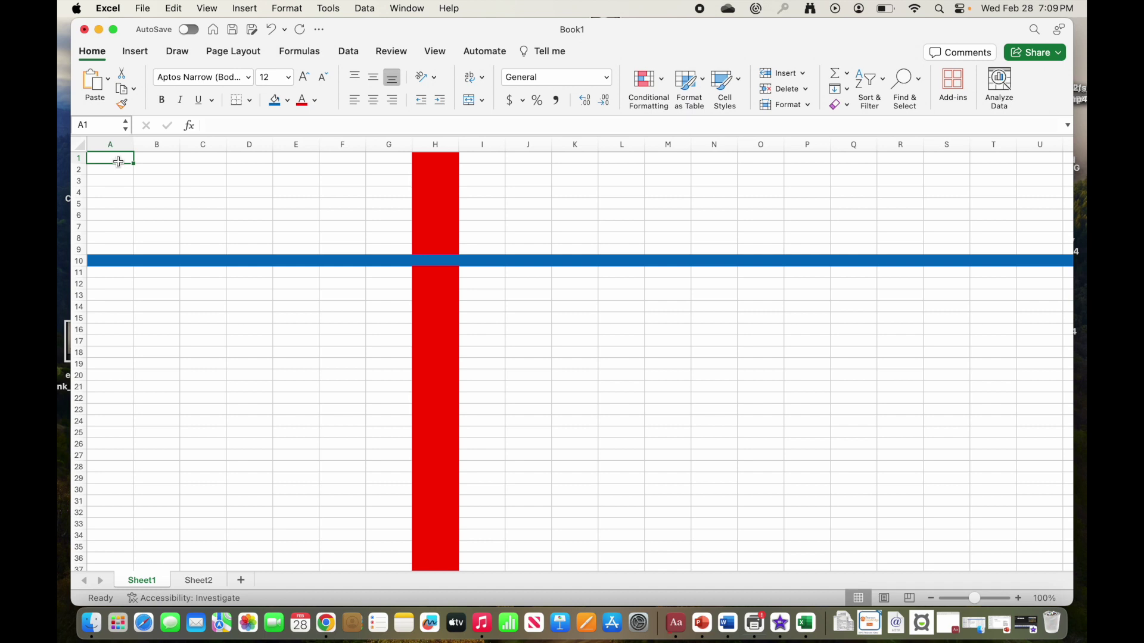
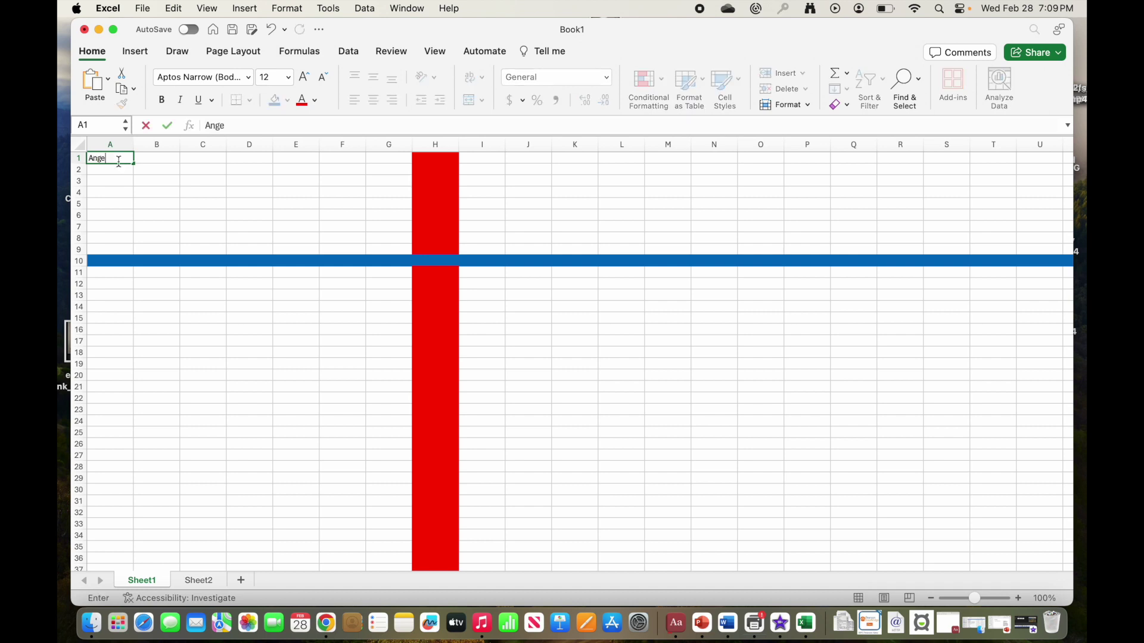
Step: Enter the text 'E2' into cell E2 and reselect the cell
left_click(300, 171)
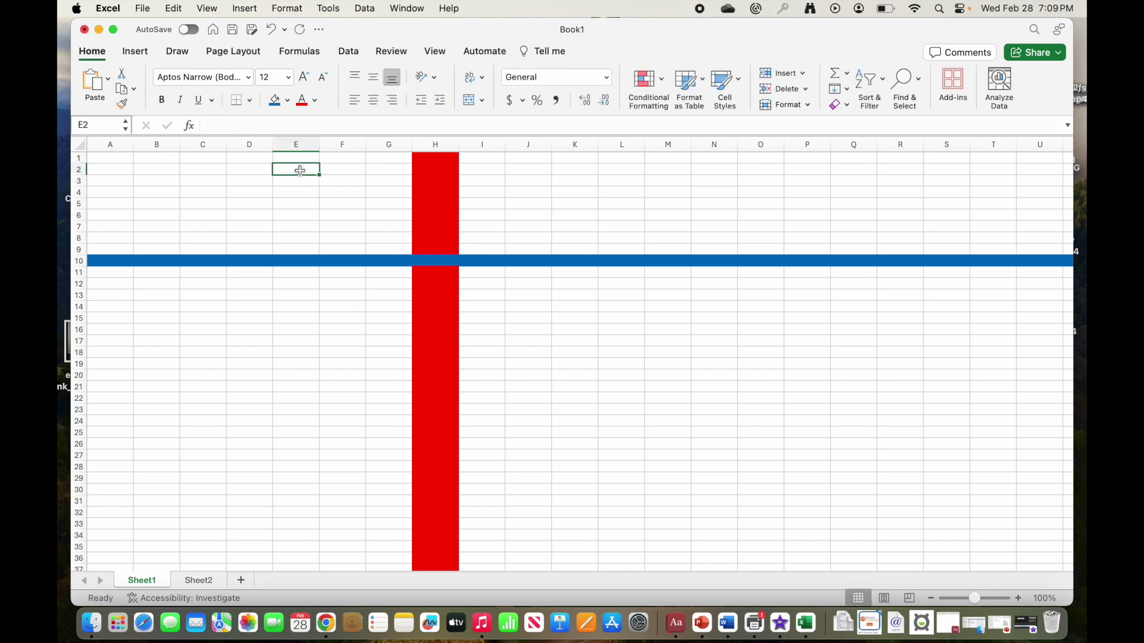
type("E2")
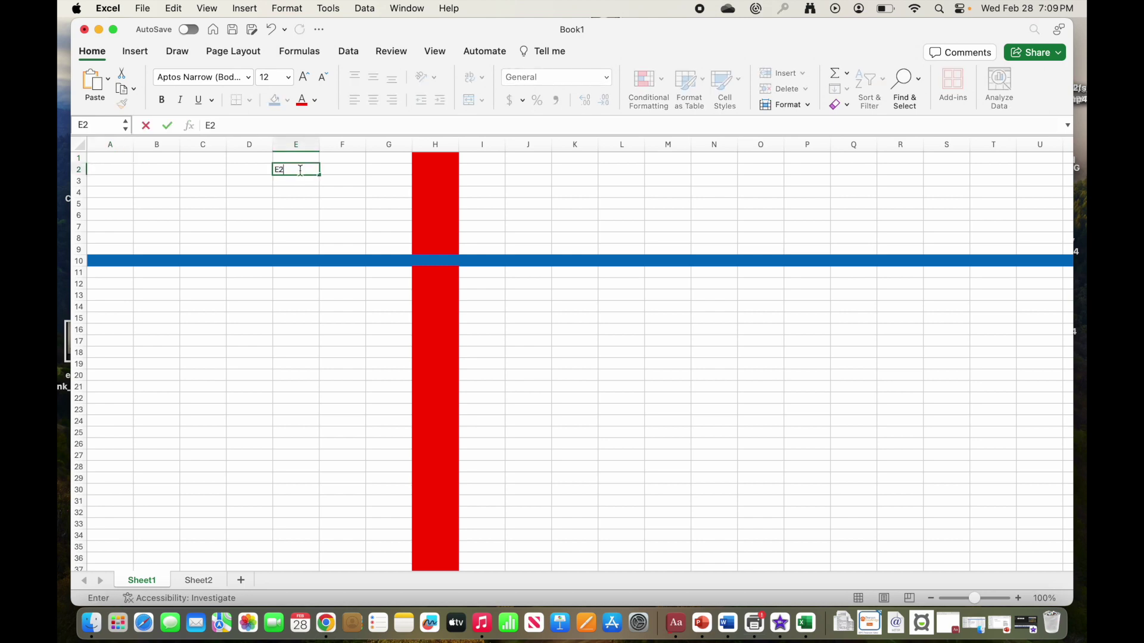
key("Return")
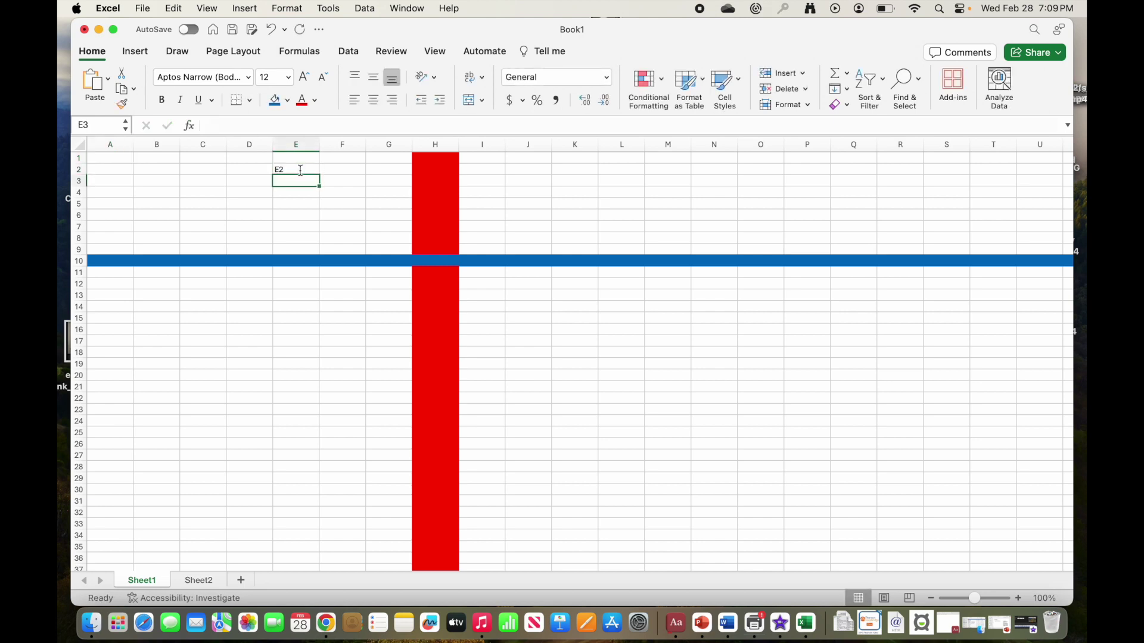
left_click(300, 170)
Step: Make the E2 label bold, 16 pt and centred in its cell
left_click(158, 101)
left_click(304, 82)
left_click(304, 83)
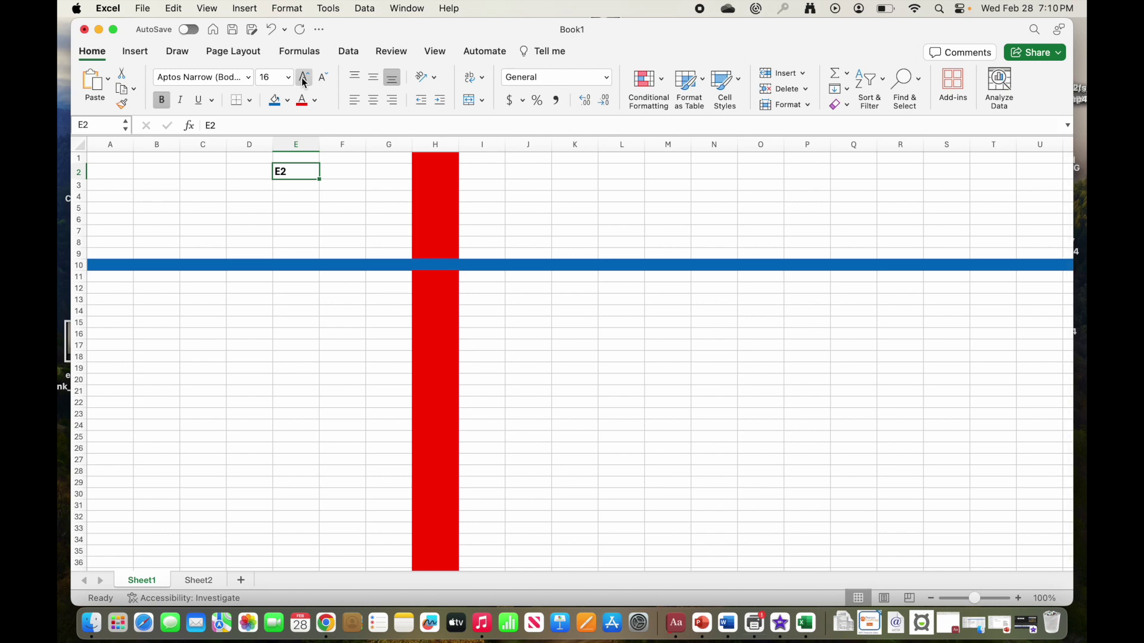
left_click(375, 103)
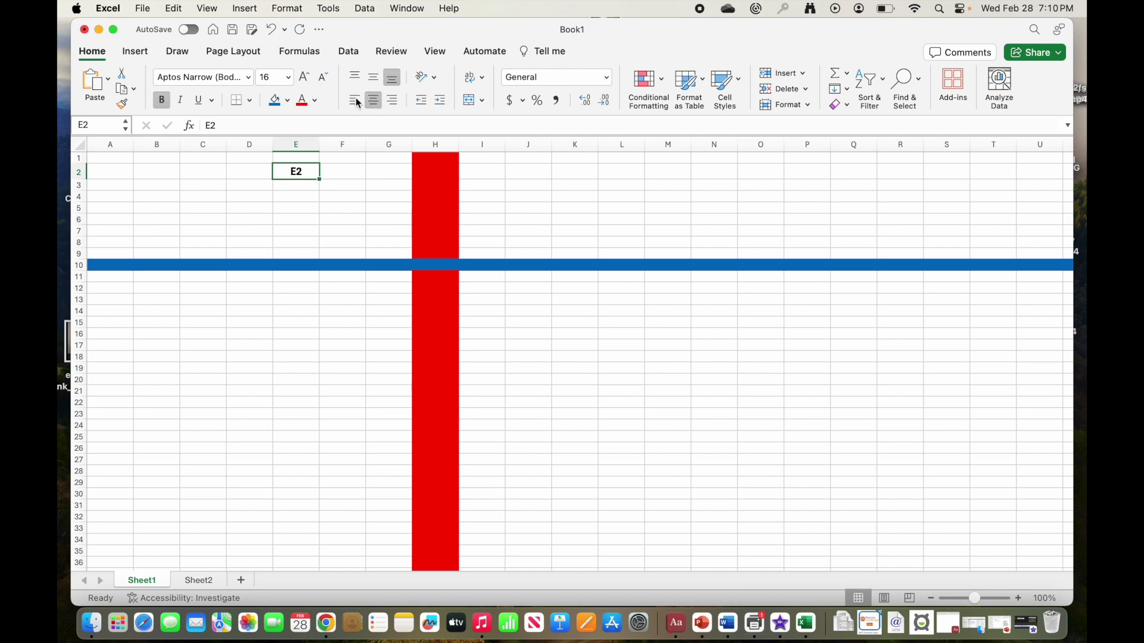
Step: Put an outside border around E2 and colour its letter E red
left_click(251, 100)
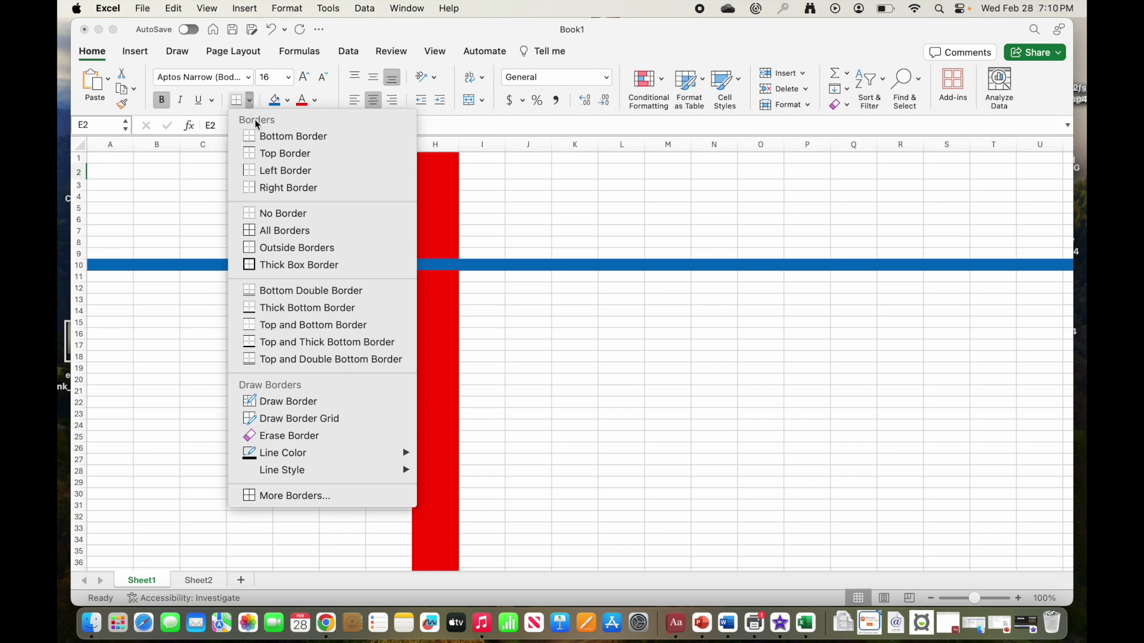
left_click(274, 249)
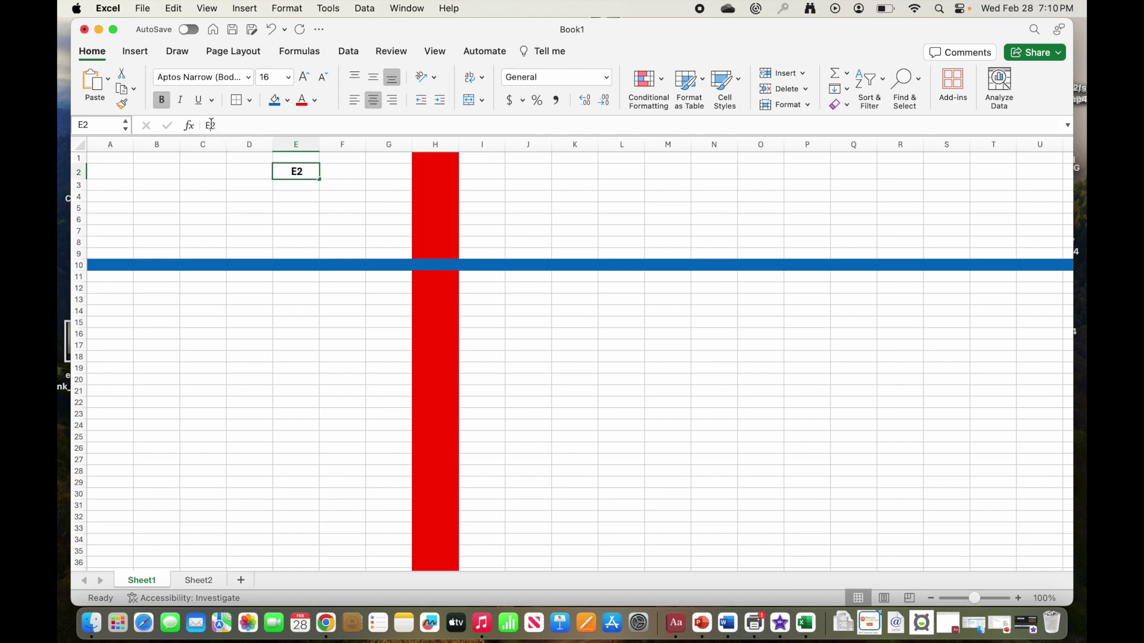
left_click(200, 124)
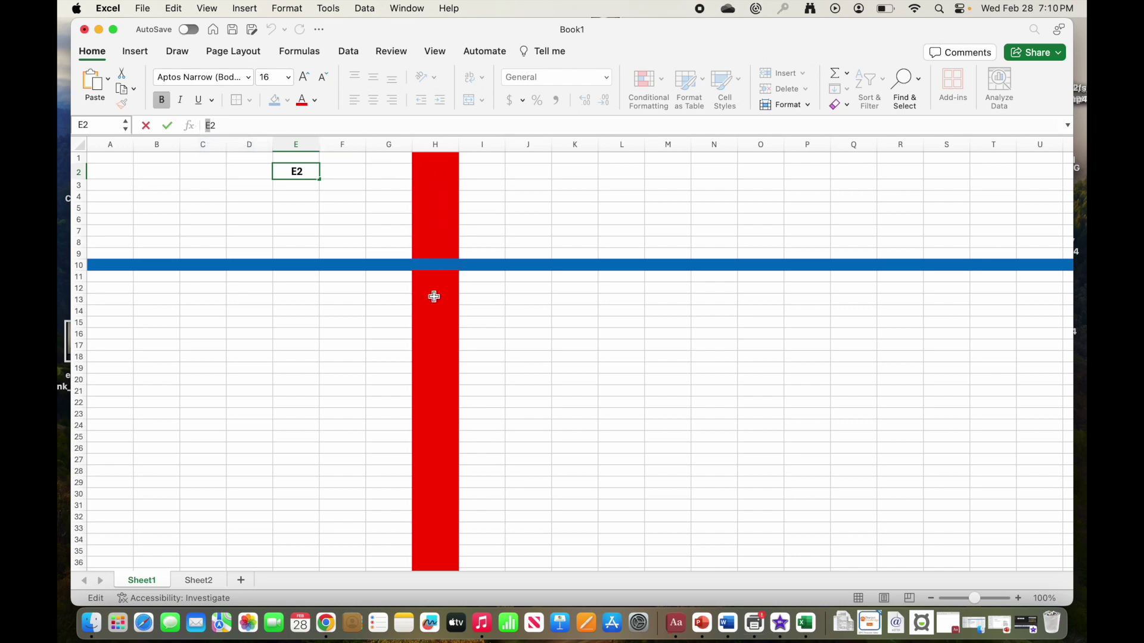
left_click(304, 103)
Step: Colour the digit 2 of the E2 label blue
left_click(213, 124)
left_click_drag(213, 125, 217, 125)
left_click(316, 101)
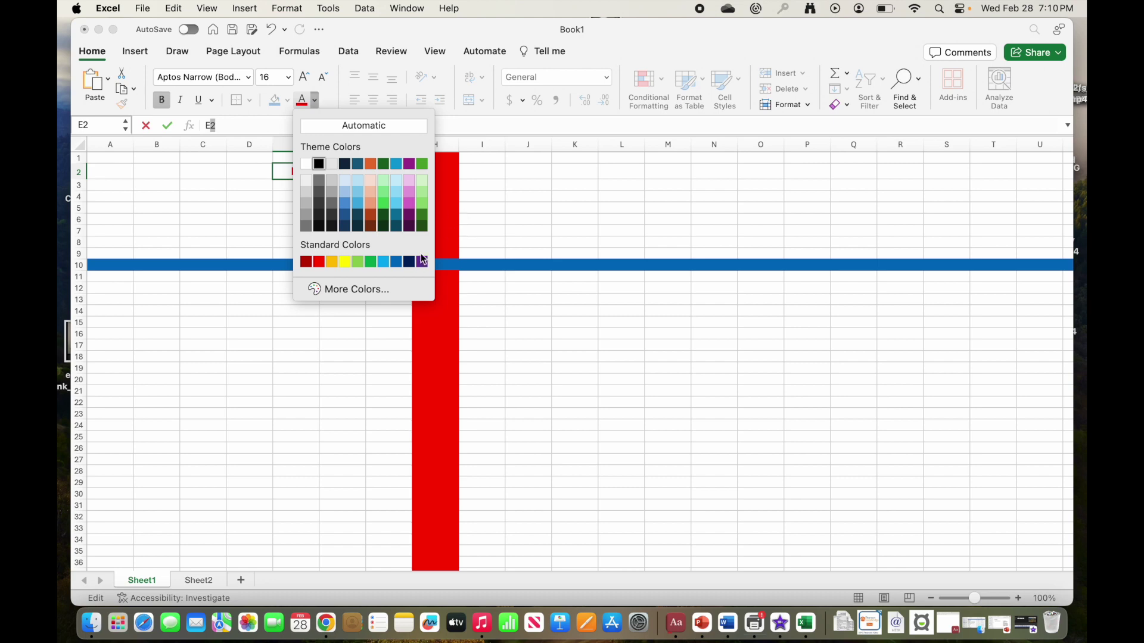
left_click(396, 263)
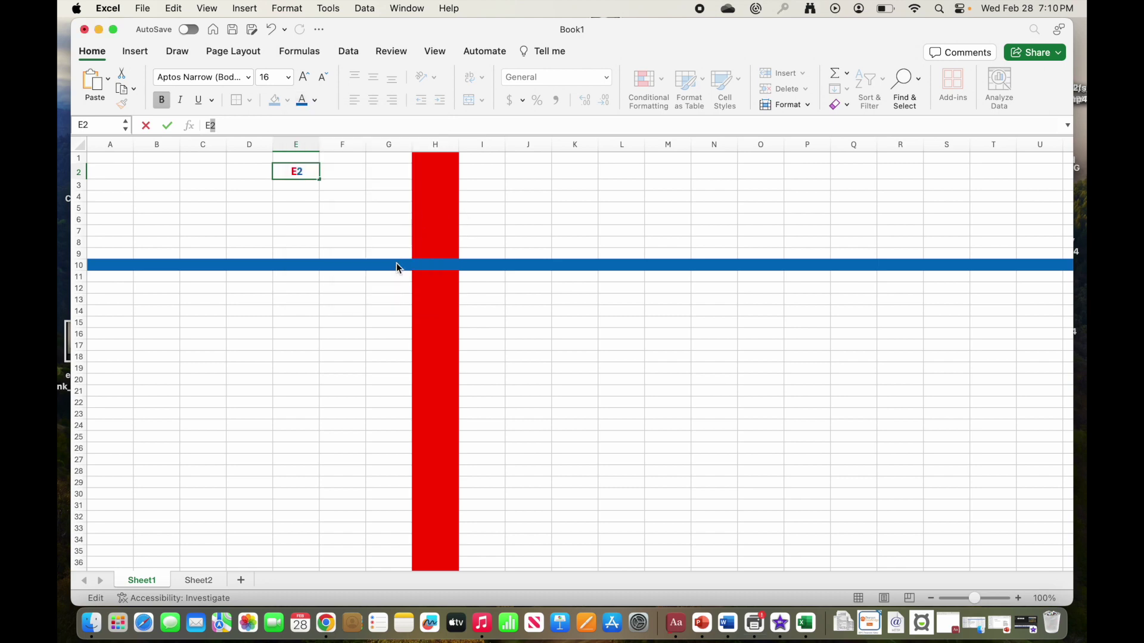
left_click(245, 217)
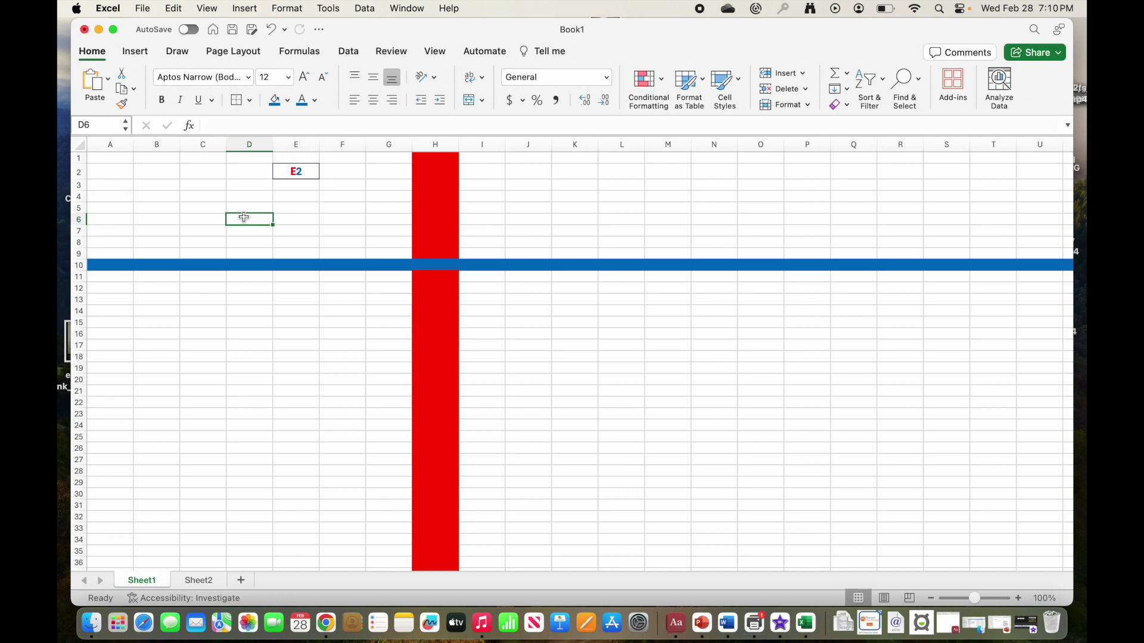
Step: Enter 'D6' in cell D6, making it bold, centred and 16 pt
type("D")
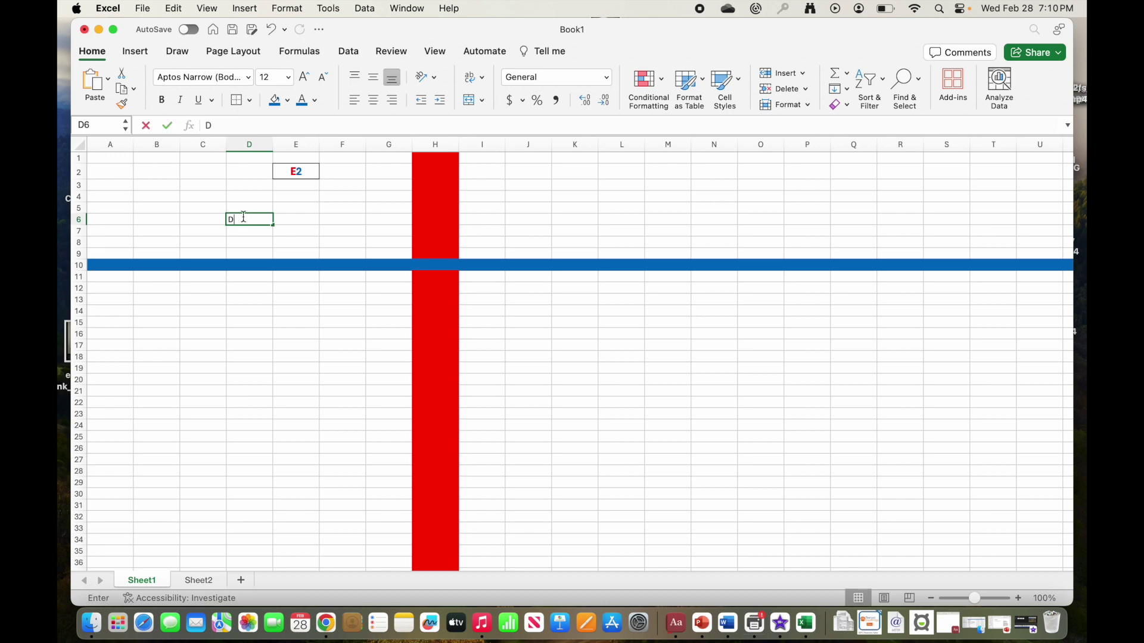
type("6")
key("Return")
left_click(244, 218)
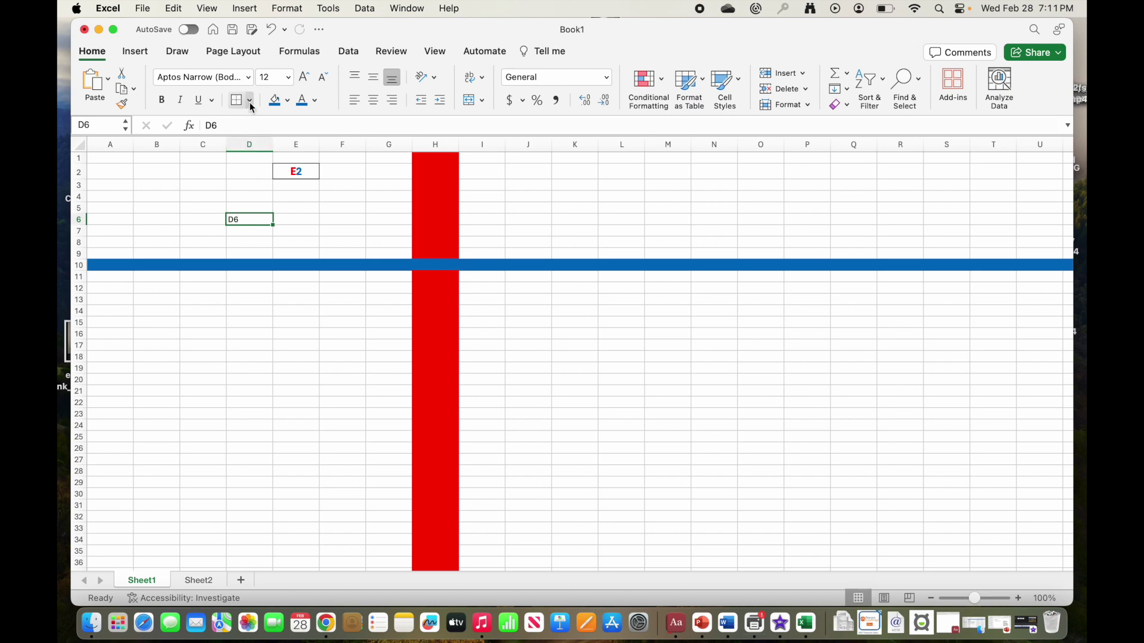
left_click(163, 101)
left_click(377, 102)
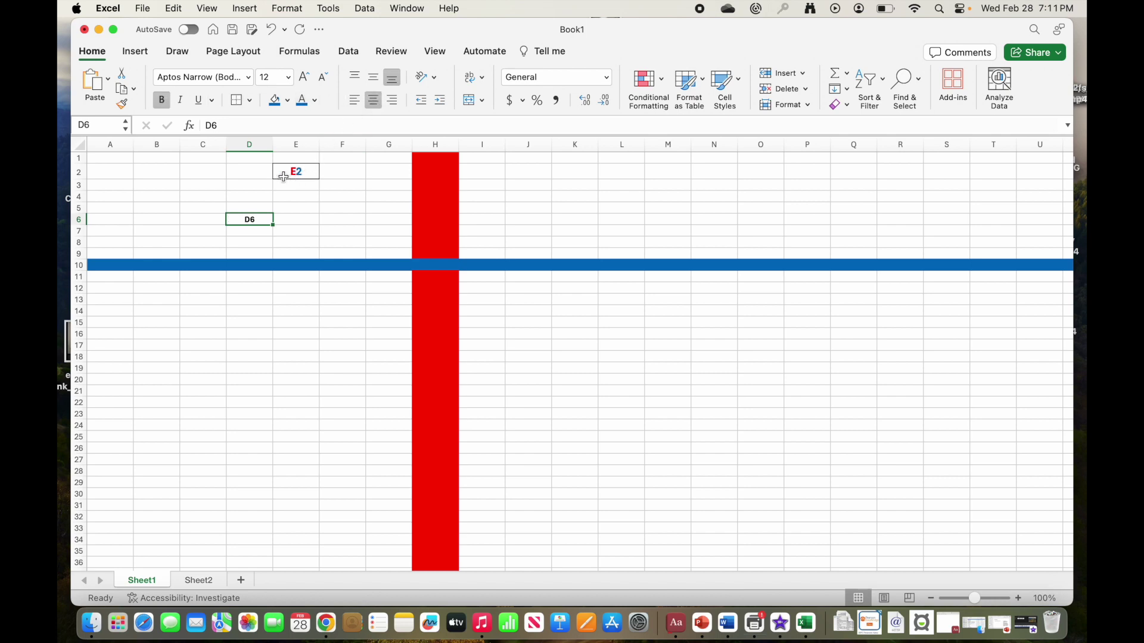
left_click(308, 77)
left_click(308, 77)
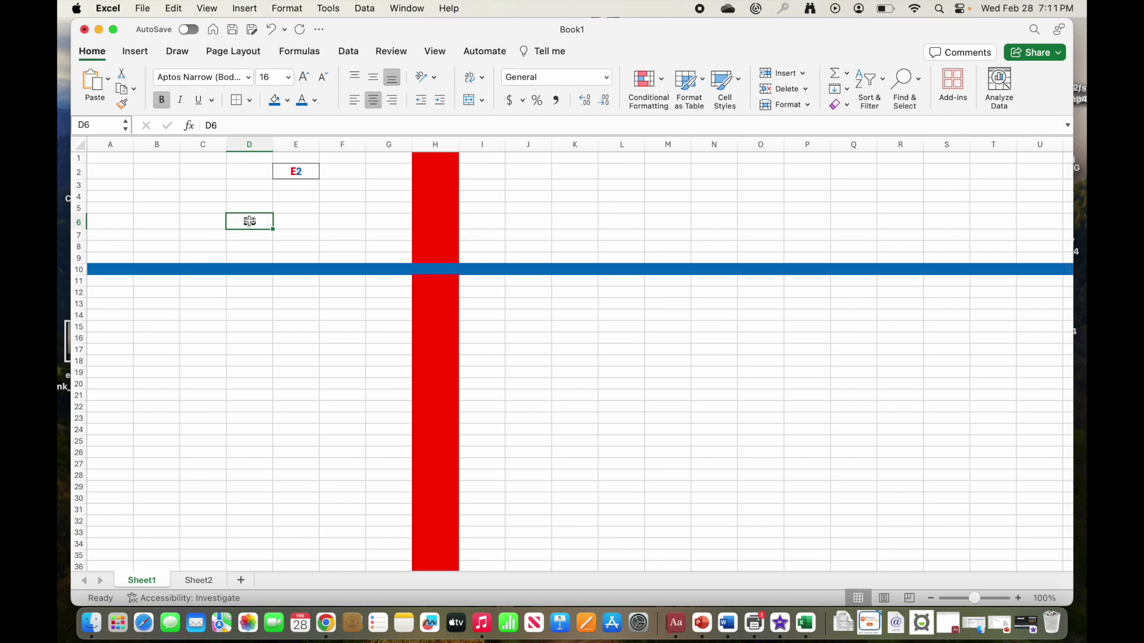
Step: Colour the 6 of the D6 label blue and the D red
left_click(275, 233)
left_click(251, 222)
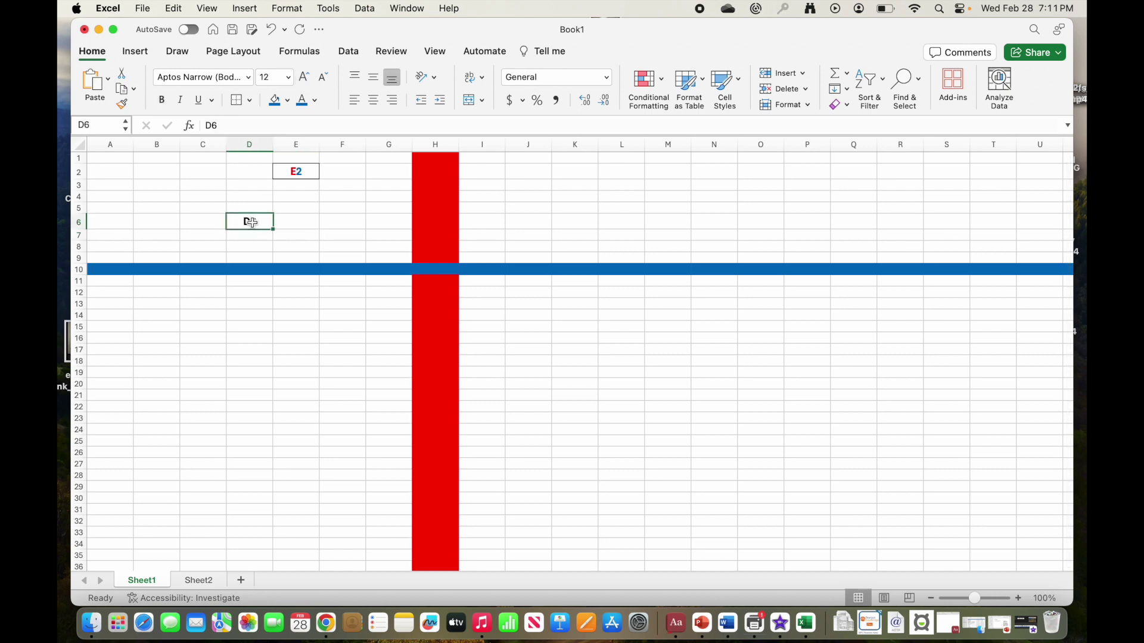
left_click(212, 125)
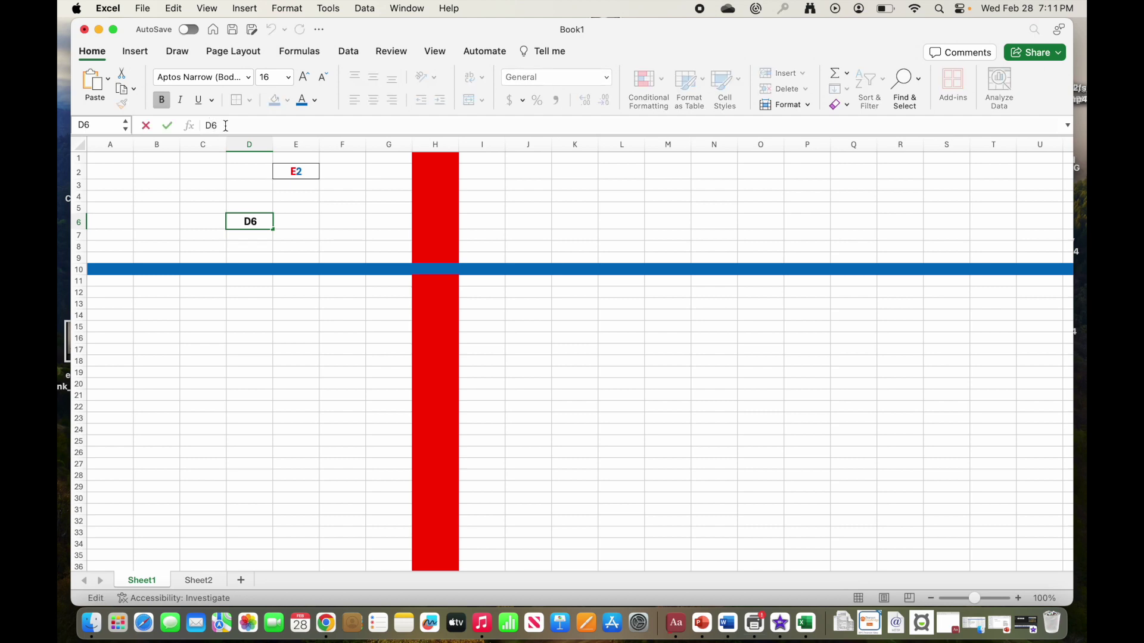
left_click_drag(212, 125, 218, 125)
left_click(304, 100)
left_click_drag(212, 125, 203, 125)
left_click(312, 101)
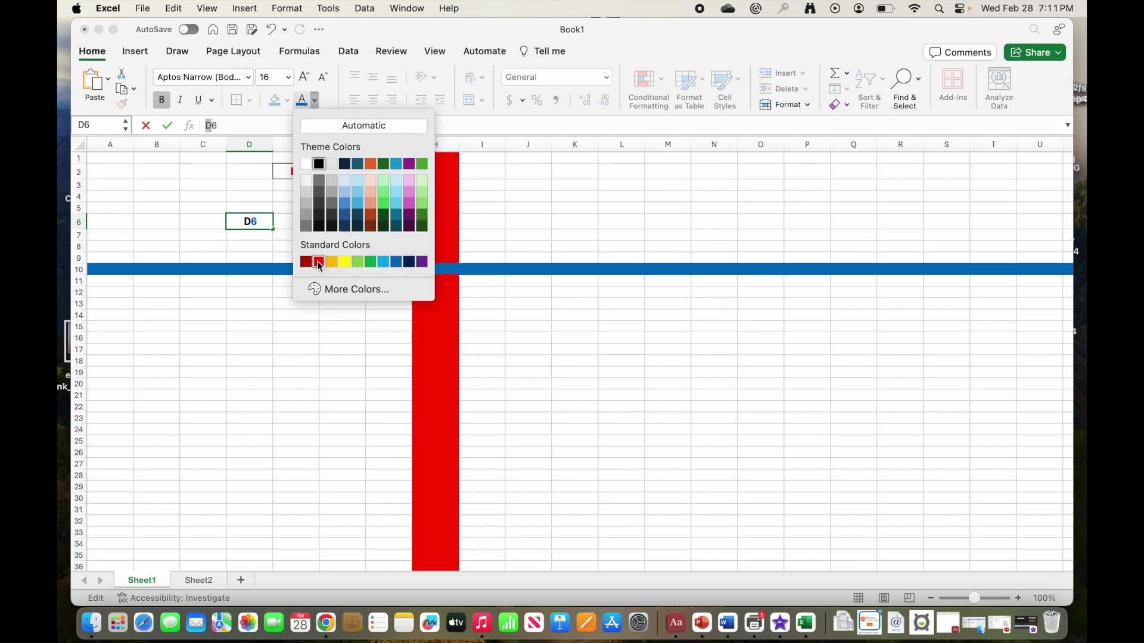
left_click(320, 264)
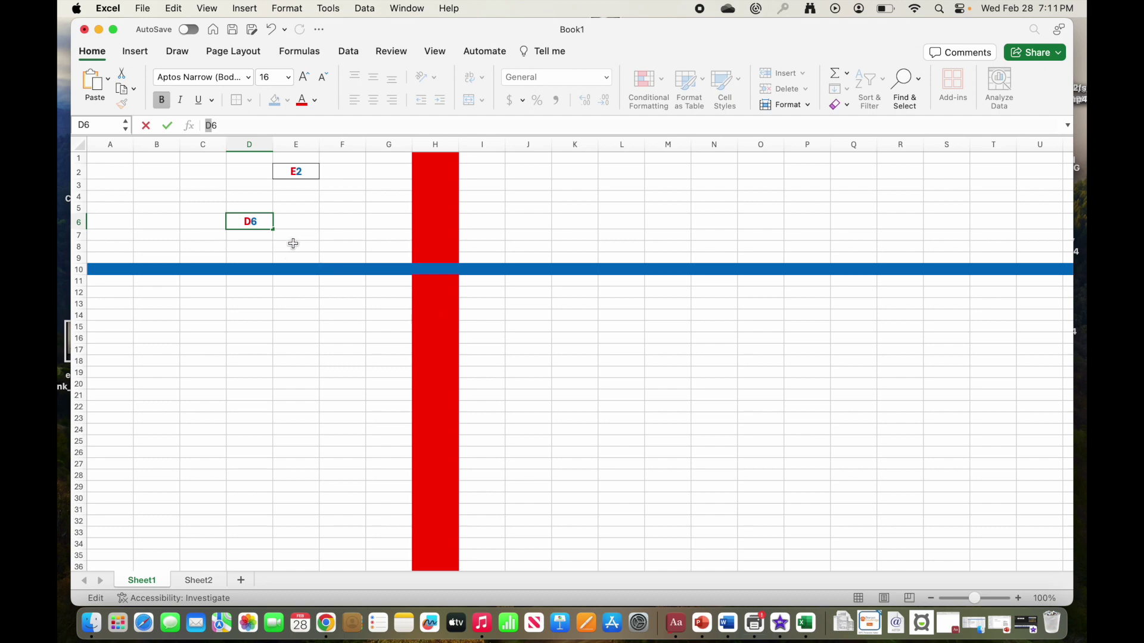
left_click(344, 223)
left_click(345, 233)
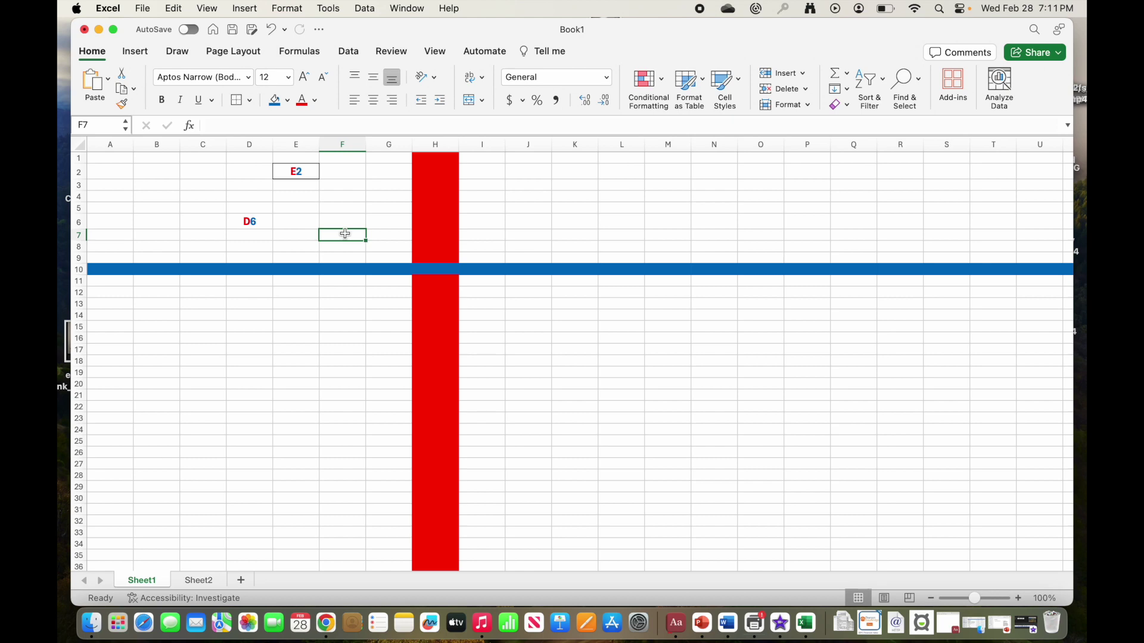
Step: Enter 'B5' in cell F7, making it bold, larger and centred
type("B5")
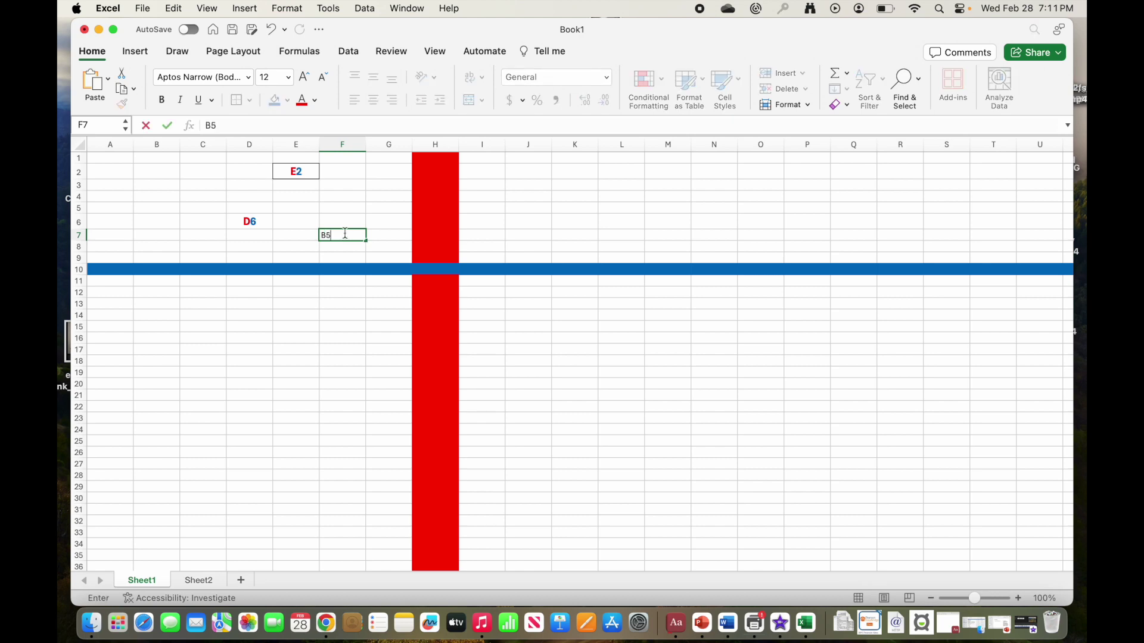
key("Return")
left_click(336, 232)
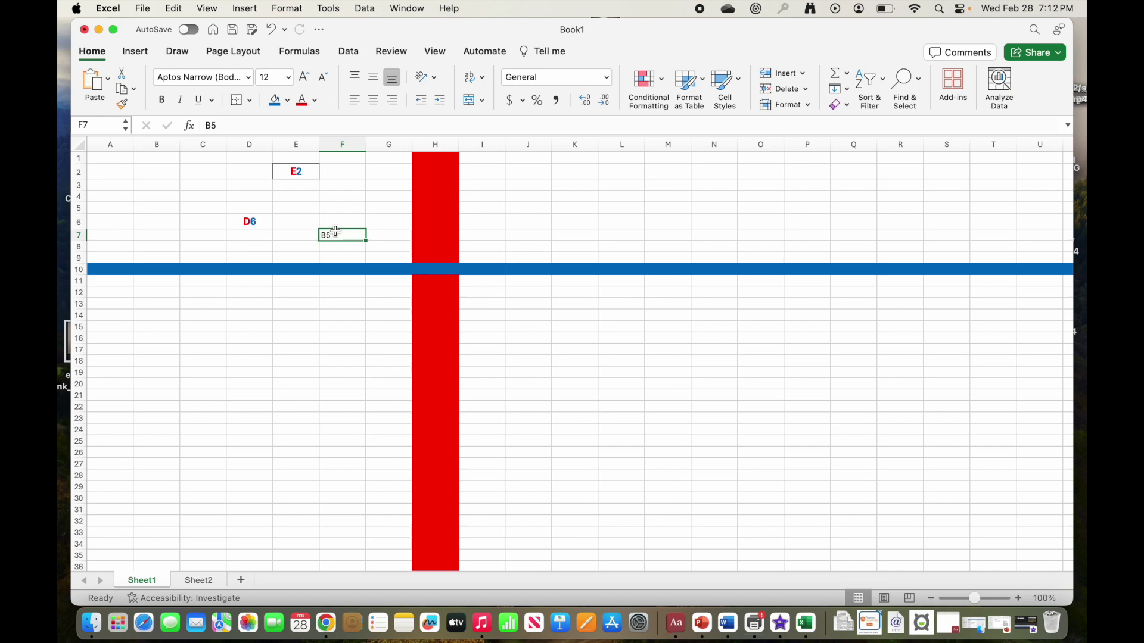
left_click(161, 100)
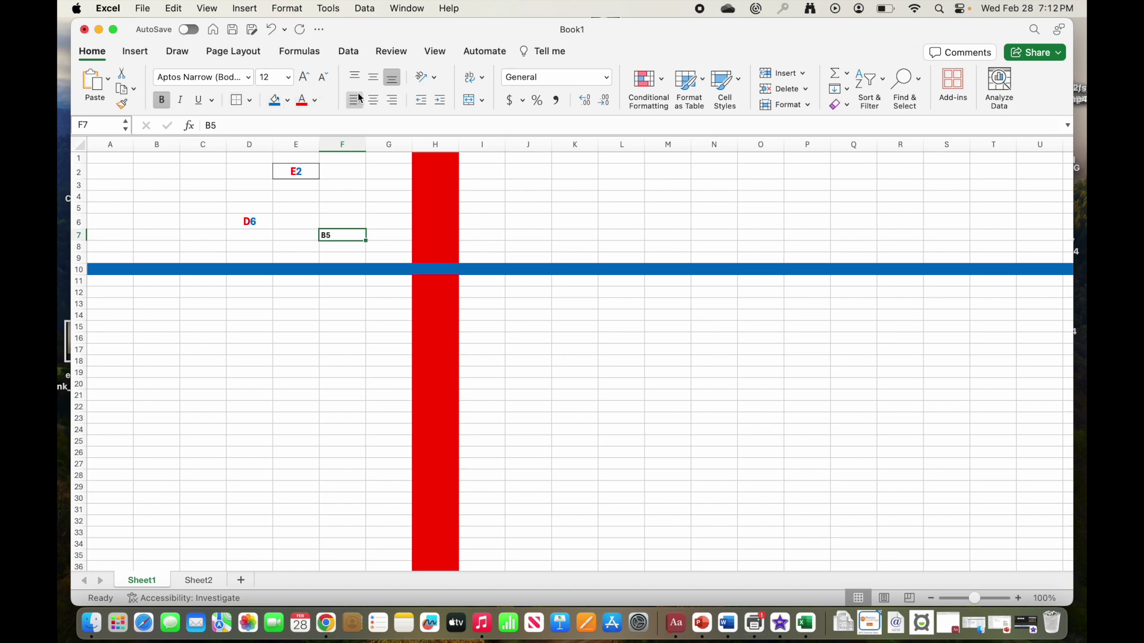
left_click(308, 79)
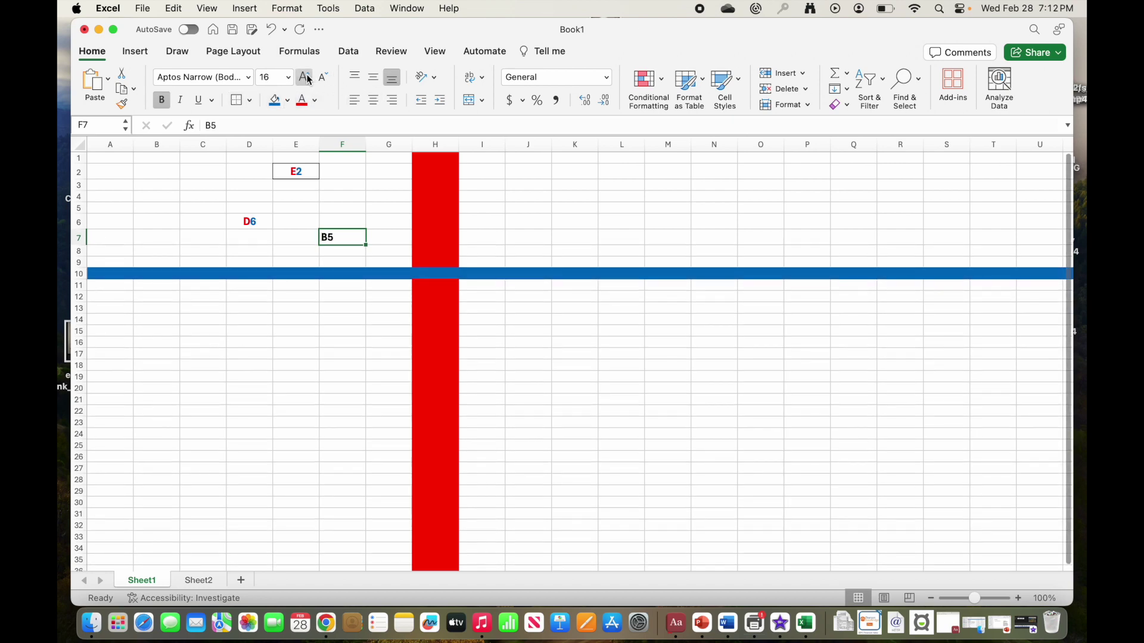
left_click(374, 102)
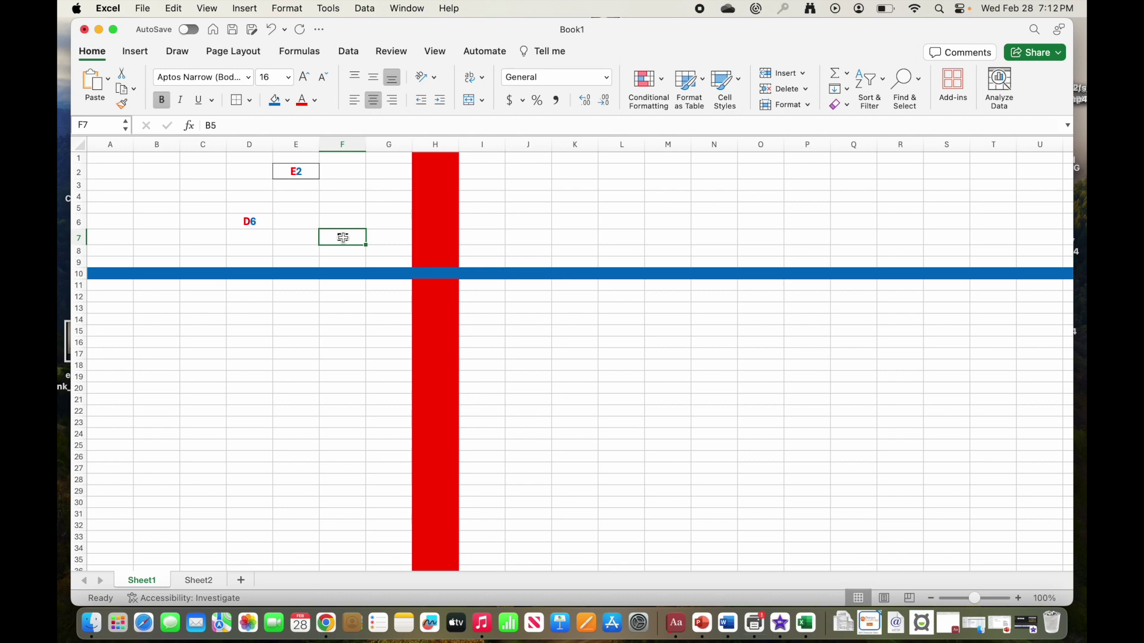
Step: Colour the B of the B5 label red and the 5 blue
left_click(207, 125)
left_click(305, 100)
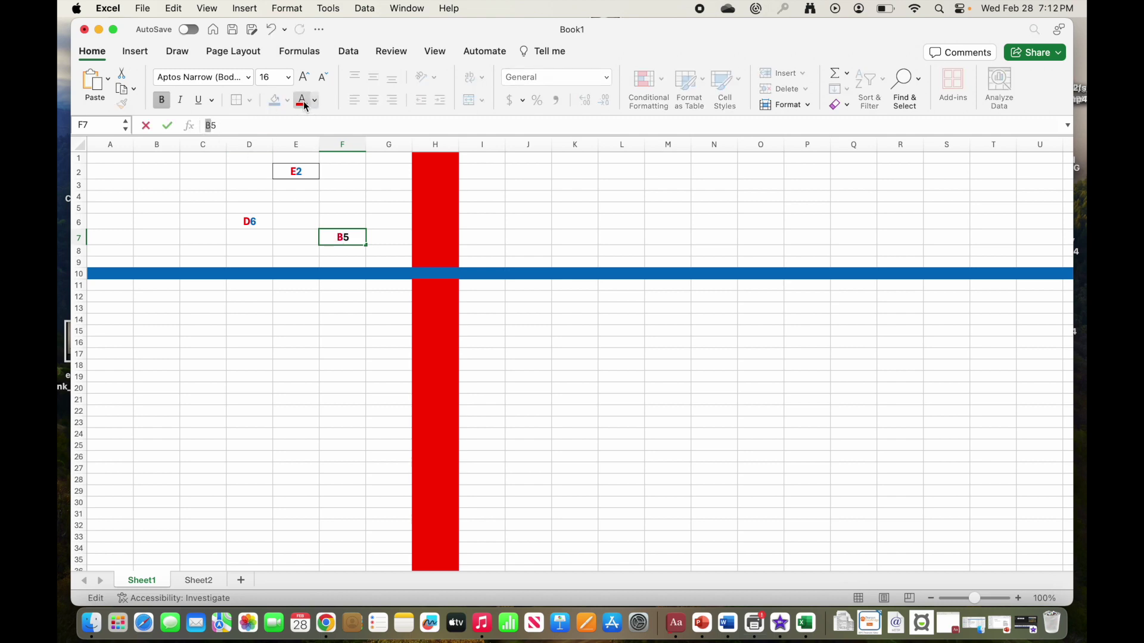
left_click(355, 239)
left_click_drag(345, 237, 352, 237)
left_click(315, 101)
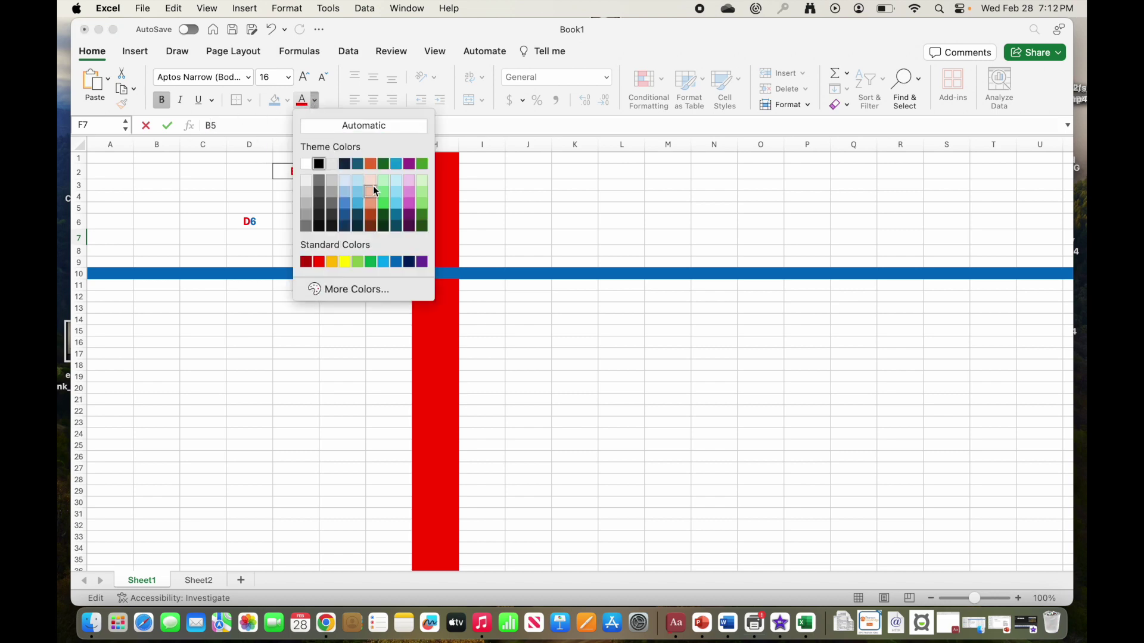
left_click(397, 263)
key("Return")
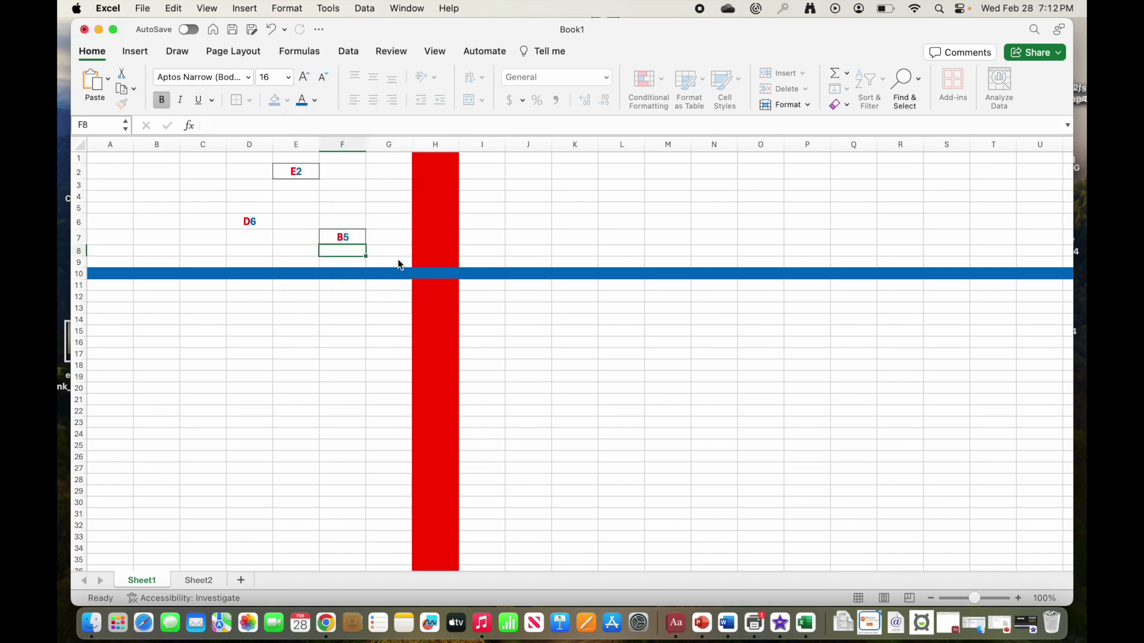
Step: Add an outside border around the D6 label in cell D6
left_click(388, 341)
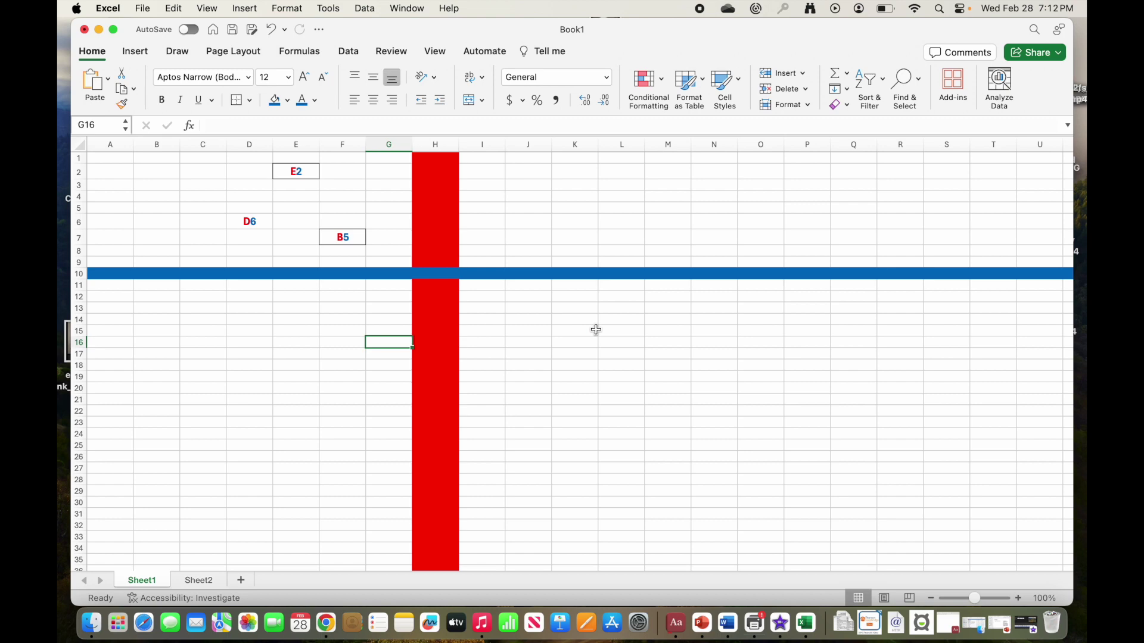
left_click(245, 221)
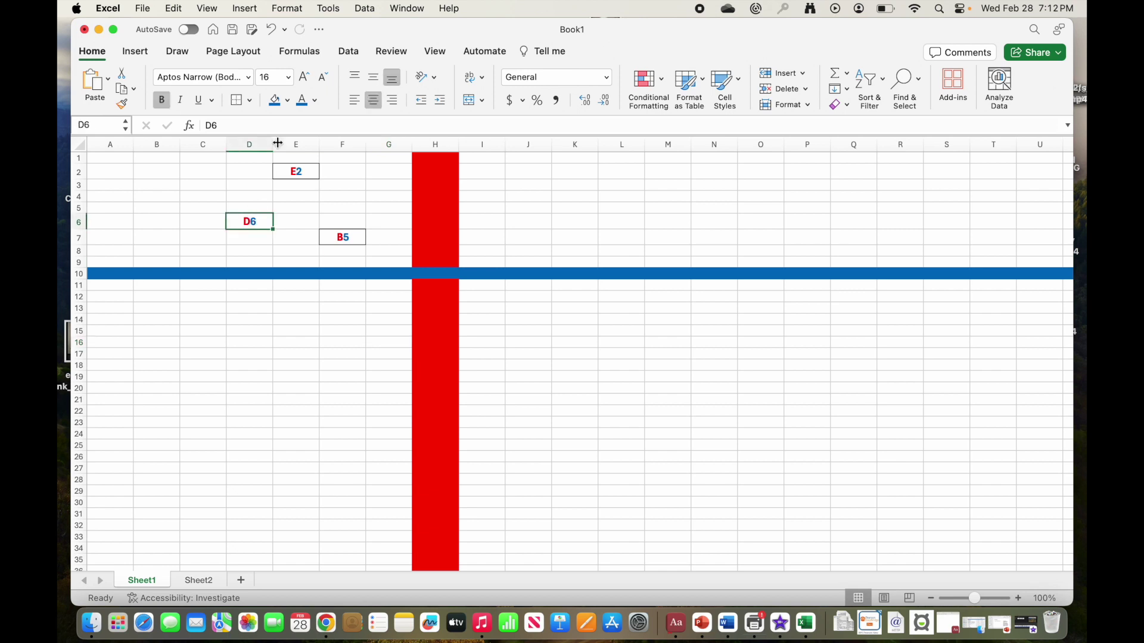
left_click(238, 101)
left_click(399, 275)
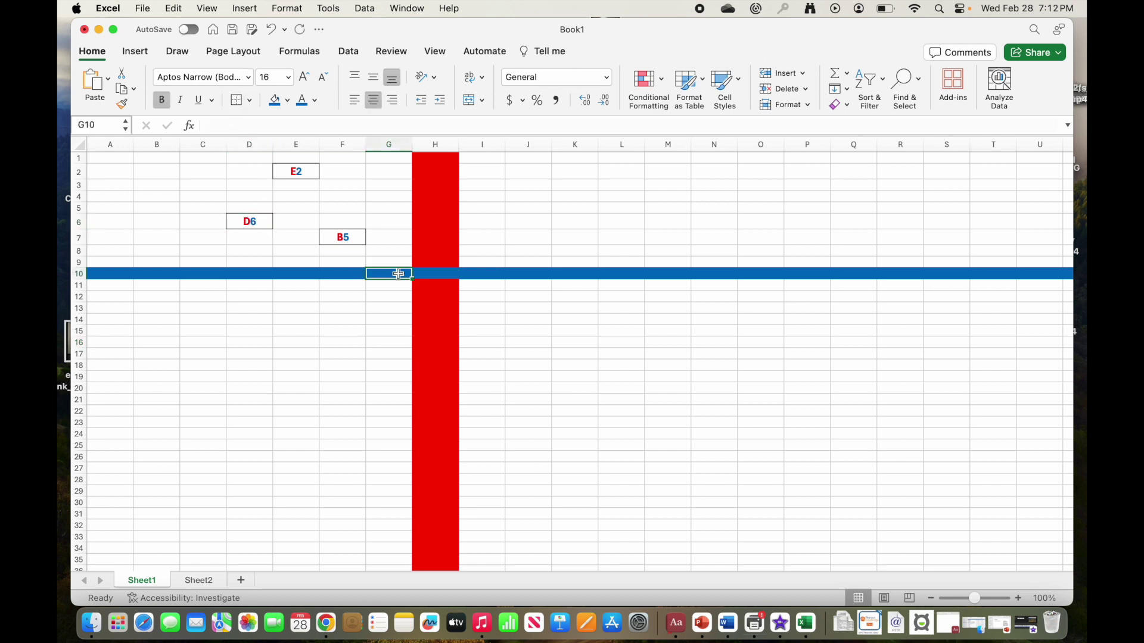
Step: Select the title range A1:C1, then reselect the B5 label in F7
left_click(353, 241)
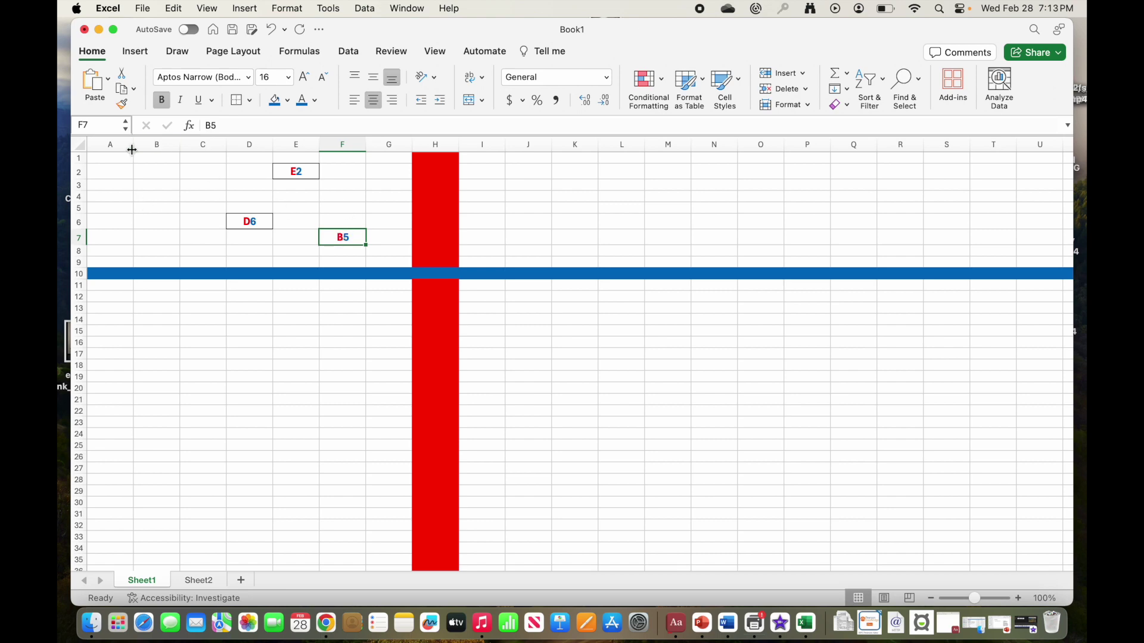
left_click(157, 172)
left_click_drag(110, 158, 278, 154)
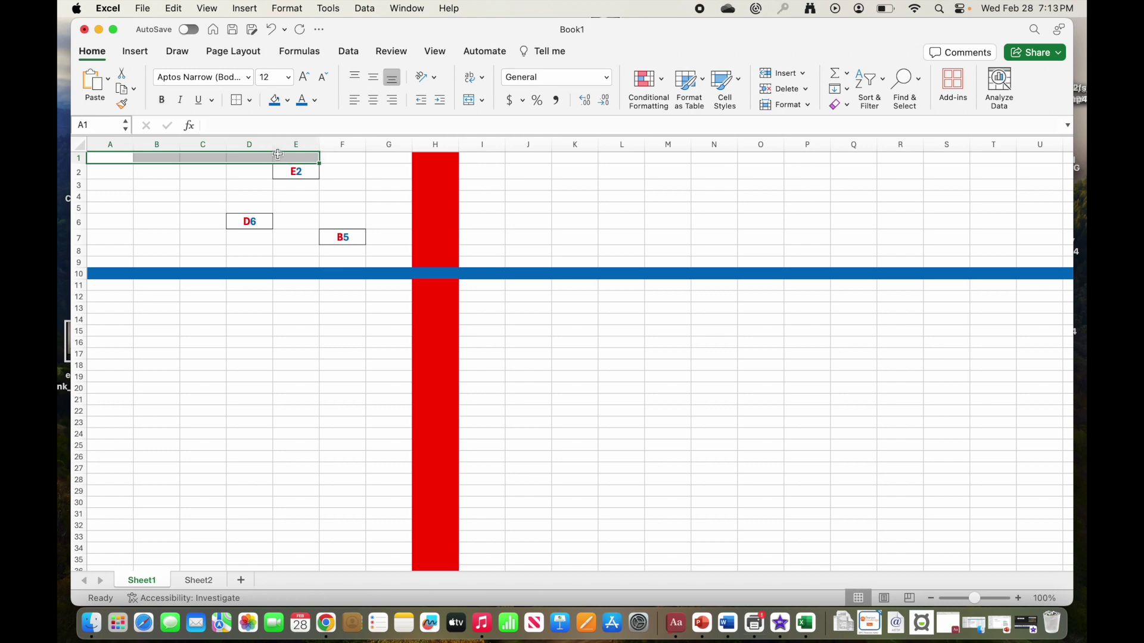
left_click(334, 237)
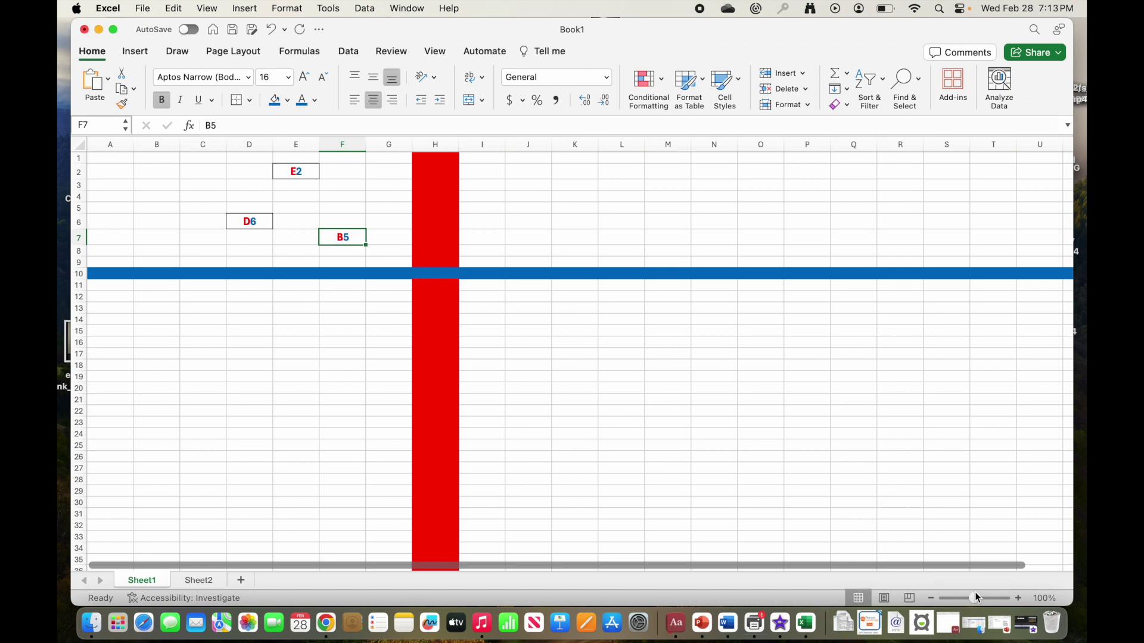
Step: Zoom the sheet to about 240% and move the B5 label from F7 into cell B5
left_click_drag(978, 598, 988, 595)
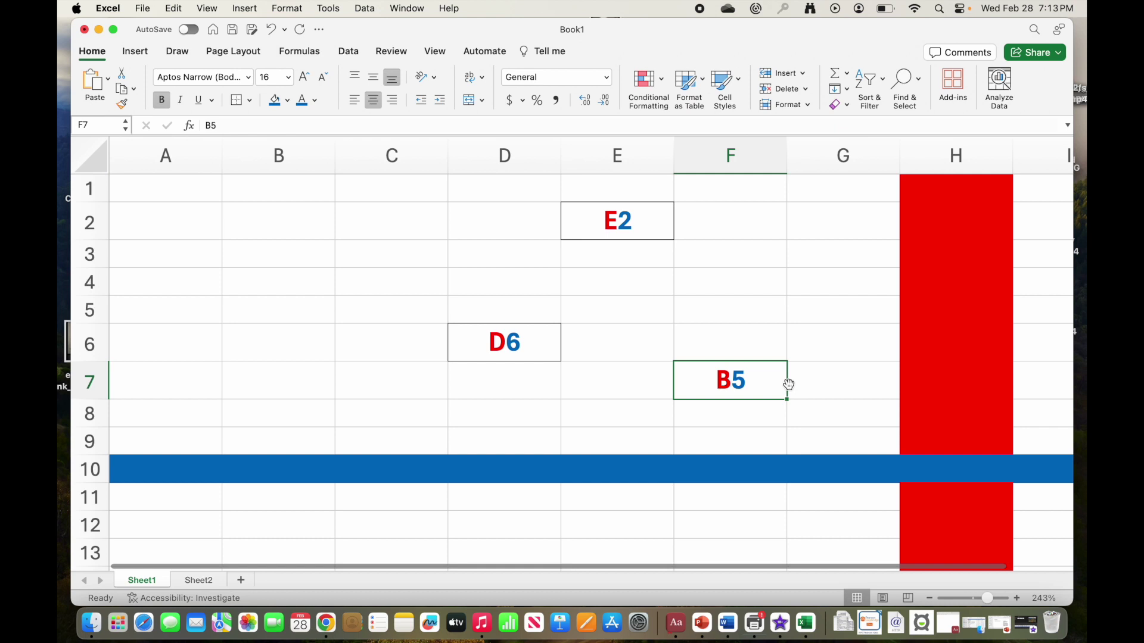
left_click_drag(789, 384, 305, 313)
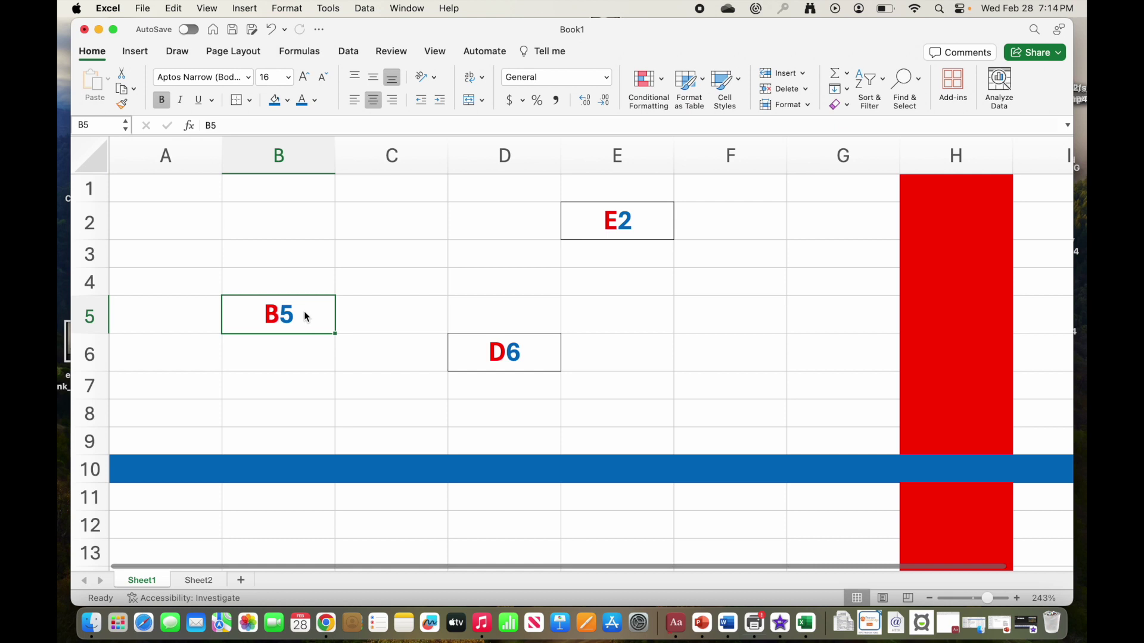
scroll(304, 311, "down", 1)
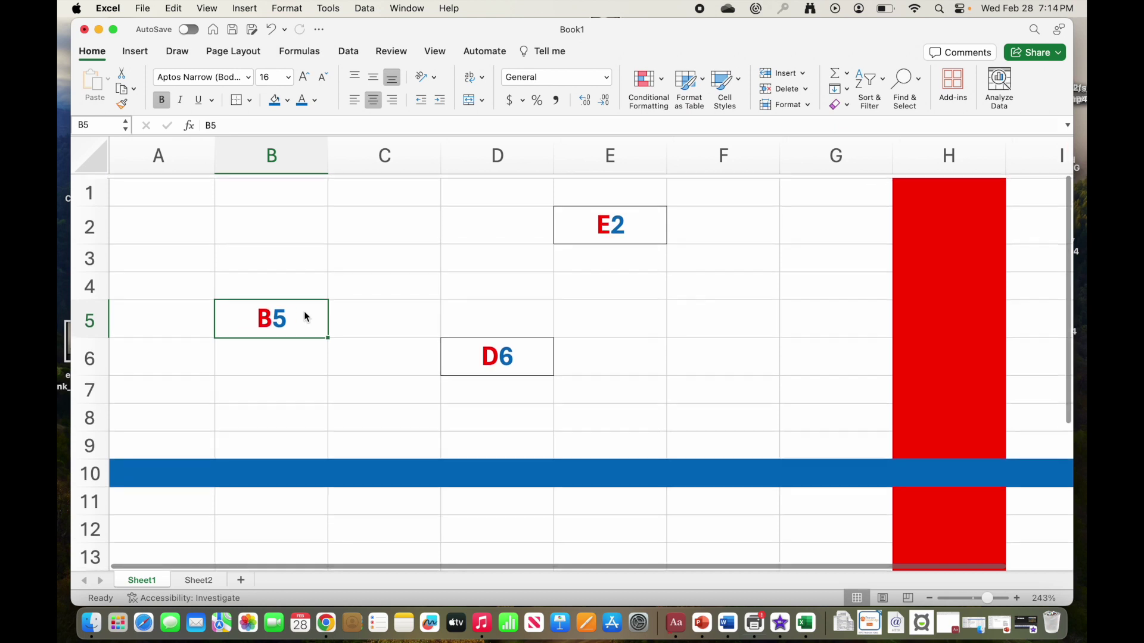
scroll(304, 316, "up", 1)
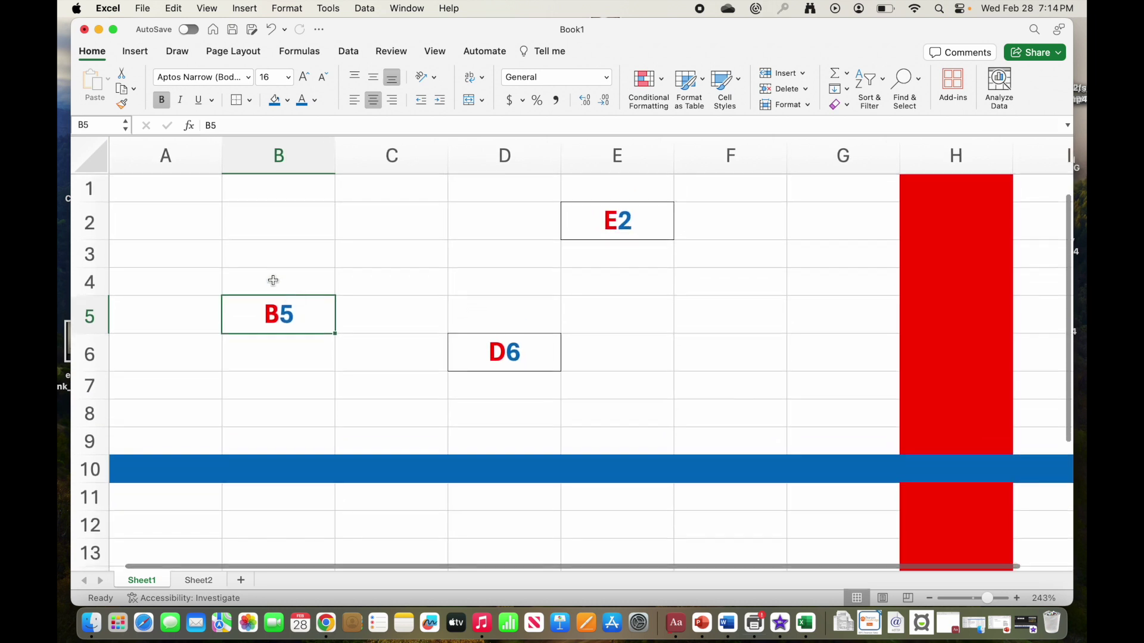
left_click(153, 190)
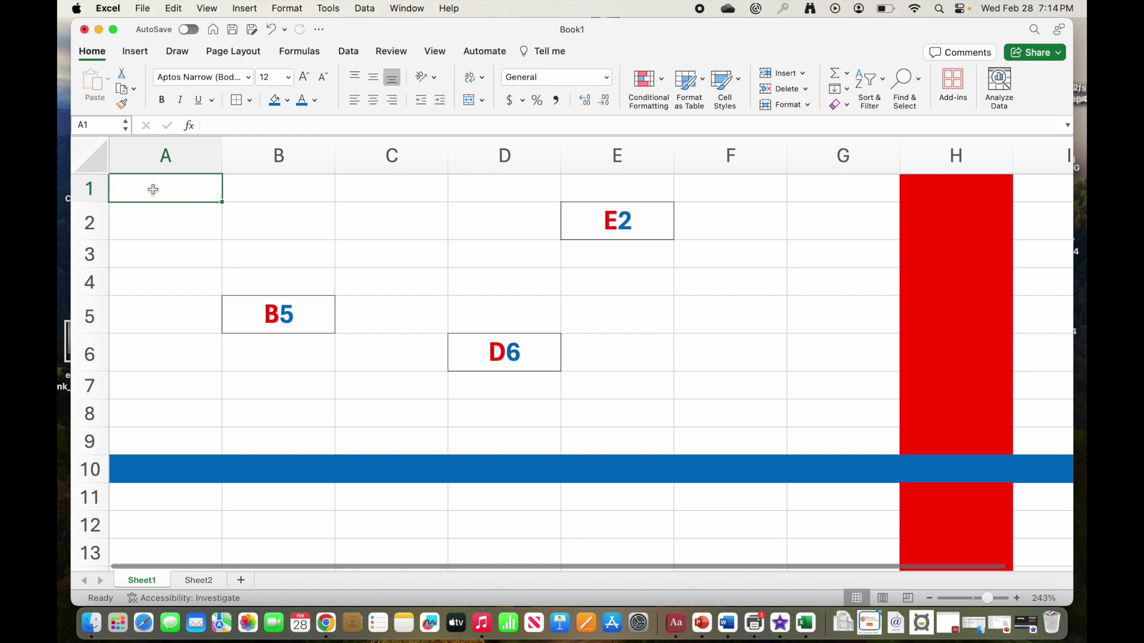
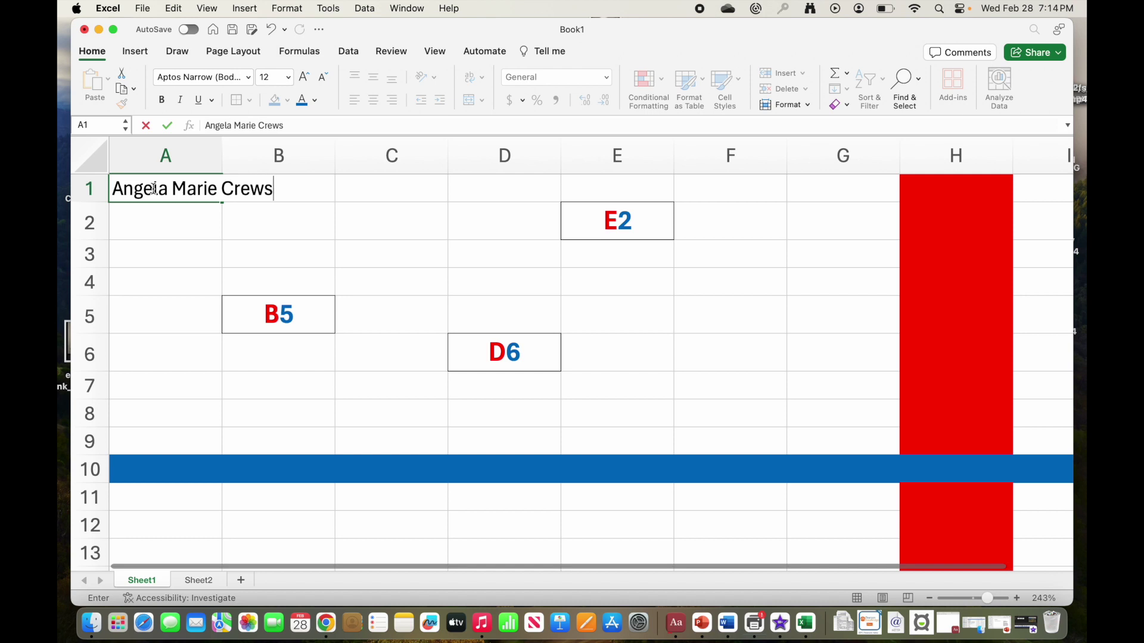
Step: Enter the person's full name as the title text in cell A1
key("Return")
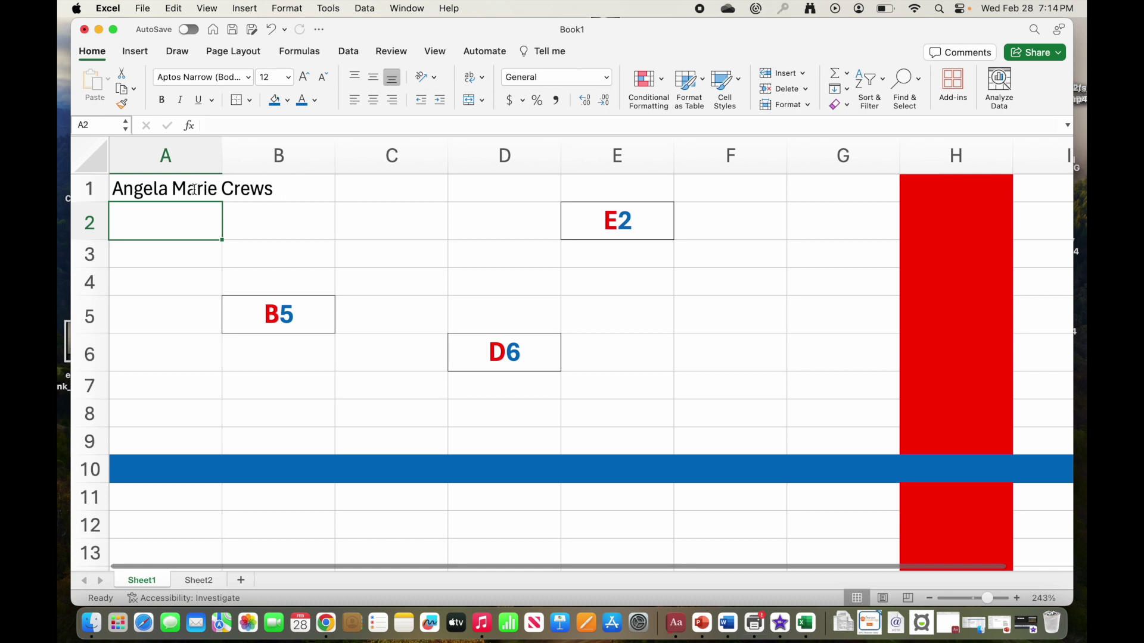
left_click(238, 218)
Step: Autofit column A to the name, then adjust its width to about 17.83
left_click(190, 193)
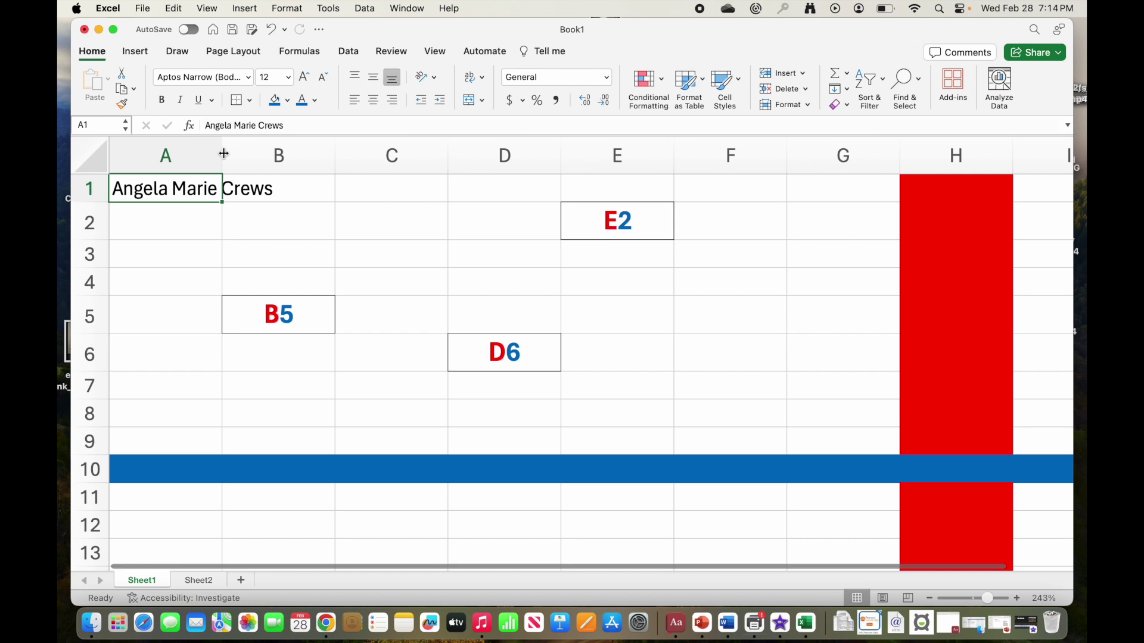
double_click(224, 154)
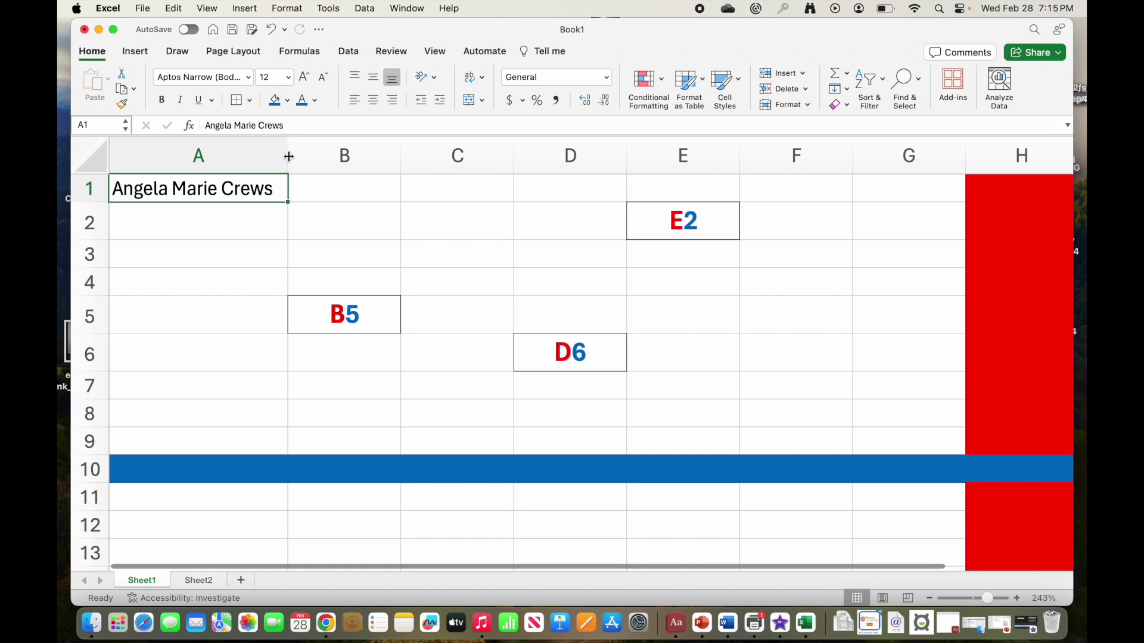
left_click(289, 156)
mouse_move(289, 154)
left_mouse_down()
mouse_move(314, 154)
mouse_move(280, 155)
left_mouse_up()
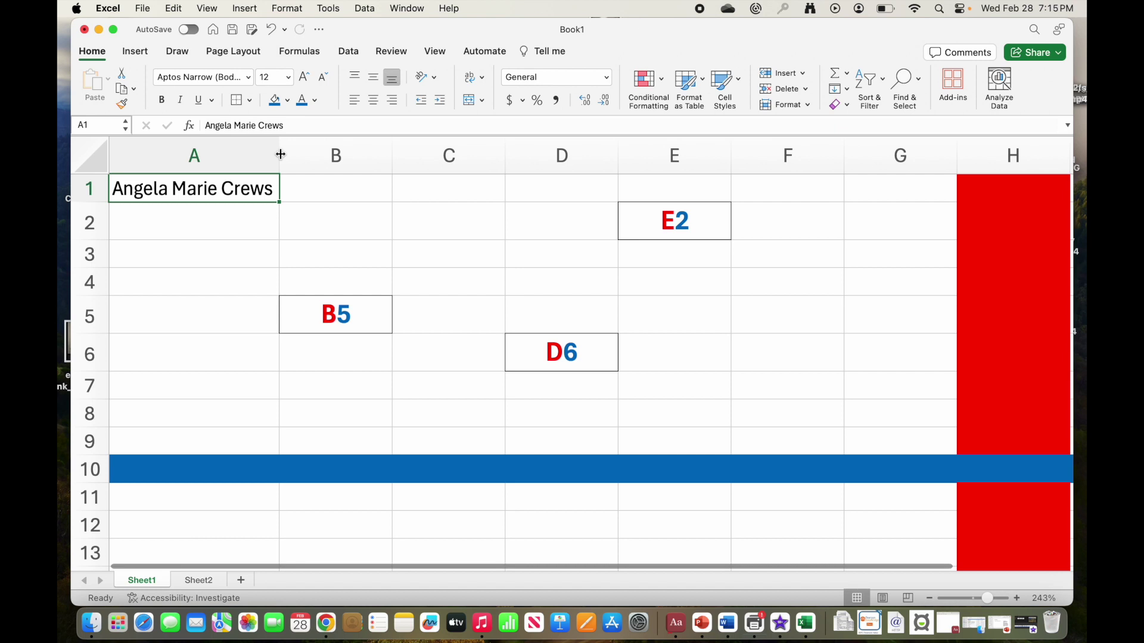
Step: Append " is awesome!" after the name in the A1 title
left_click(289, 125)
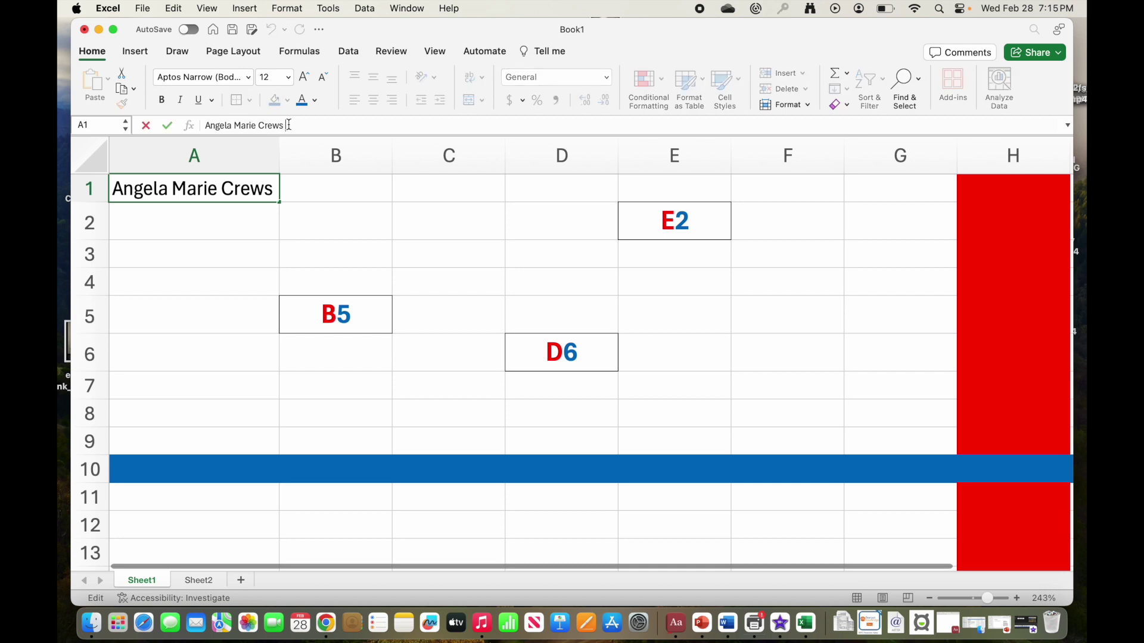
type("is")
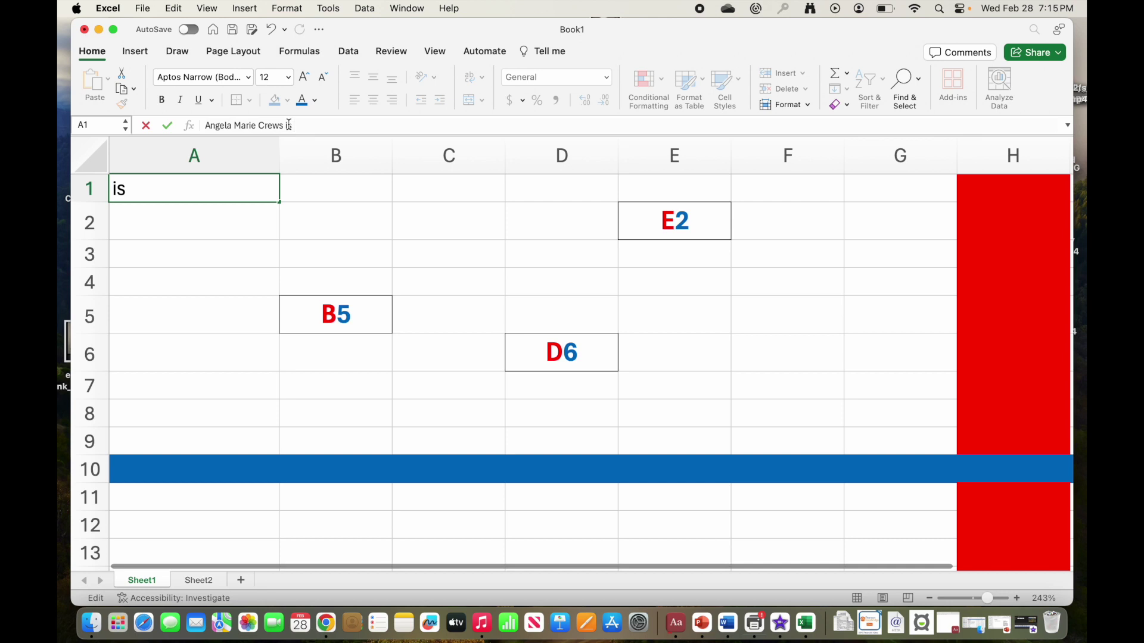
type(" awesome")
type("!")
key("Return")
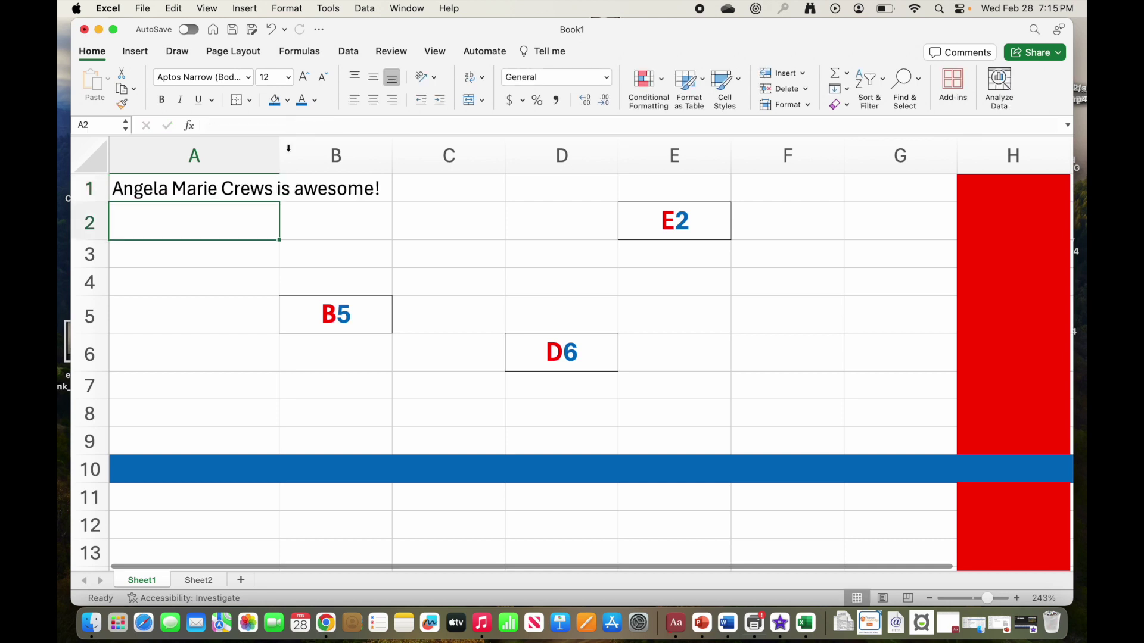
Step: Merge and centre A1:C1 into one outlined title cell, then deselect to check it
left_click(239, 187)
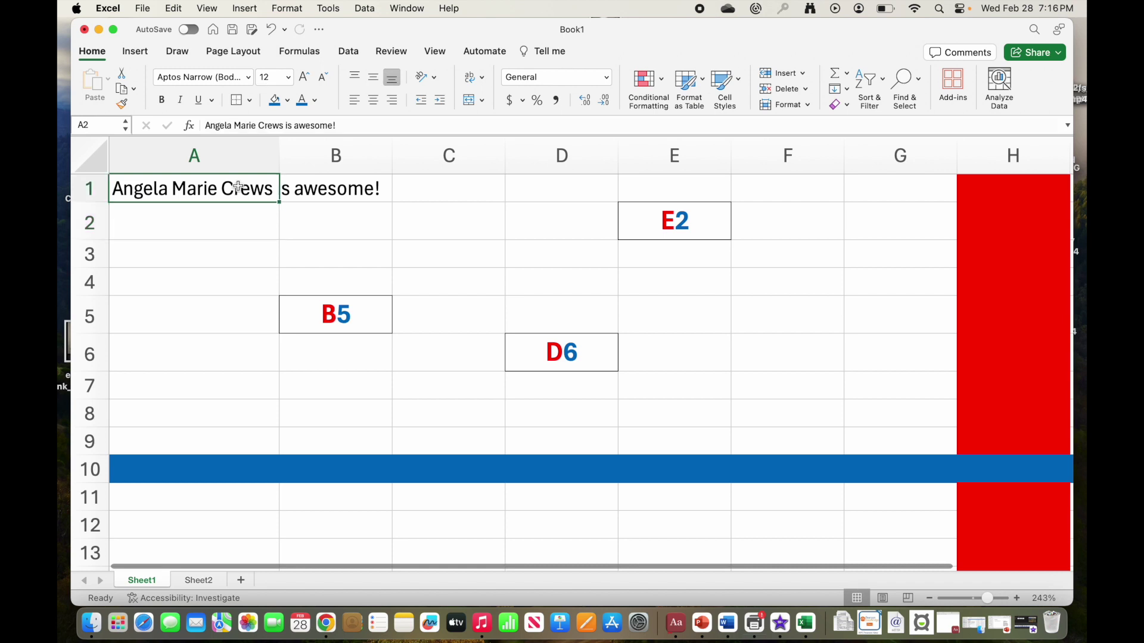
left_click_drag(238, 186, 420, 190)
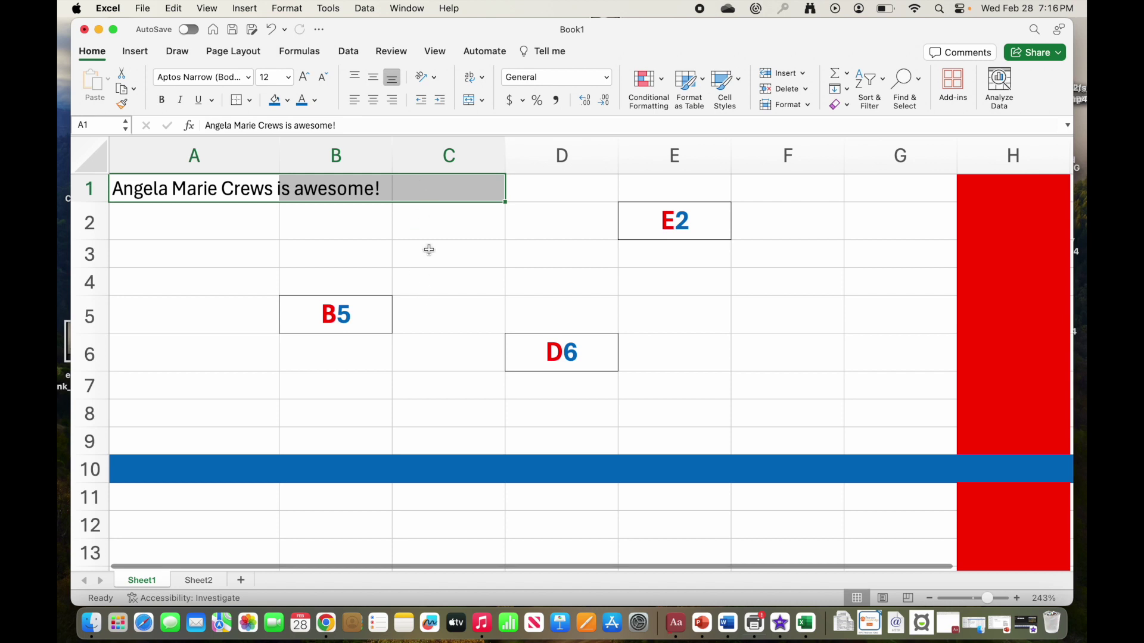
left_click(469, 100)
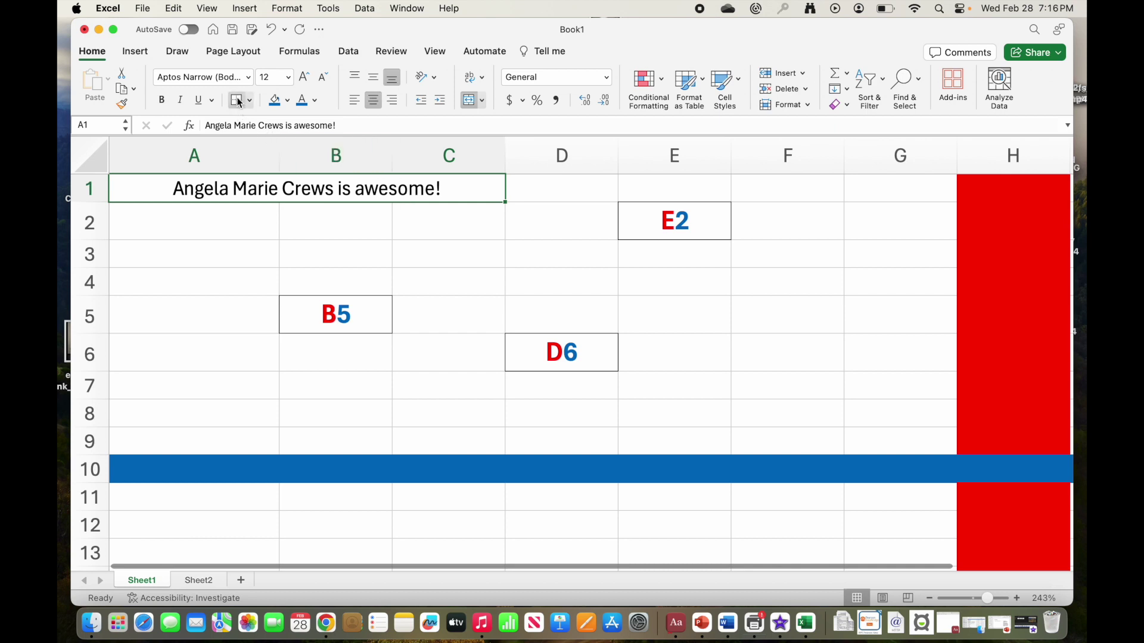
left_click(300, 256)
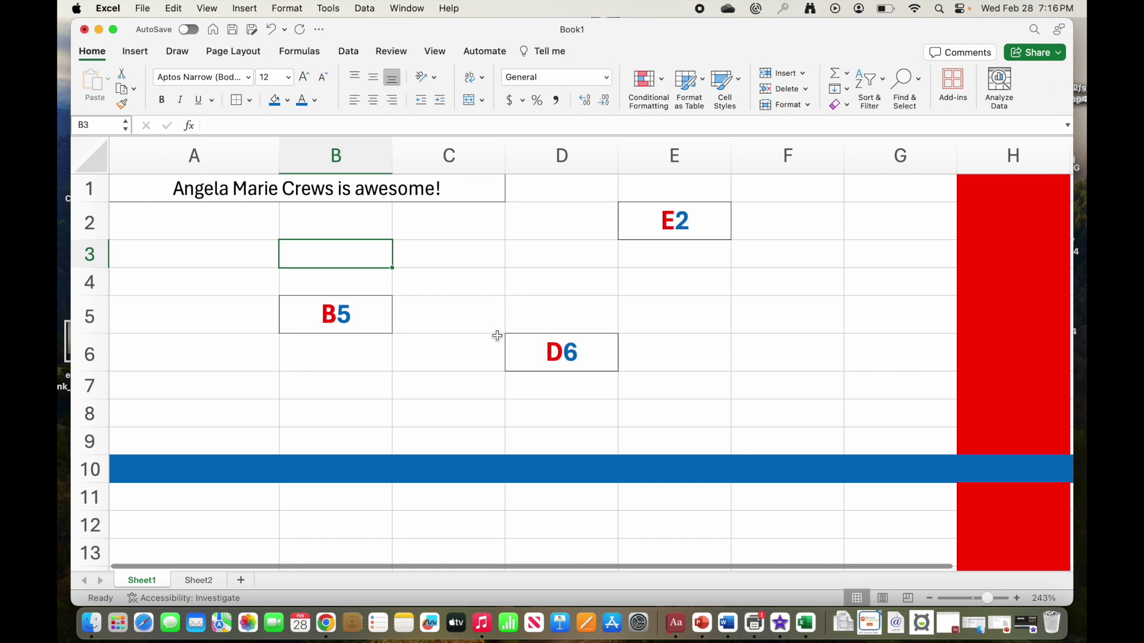
scroll(454, 324, "down", 3)
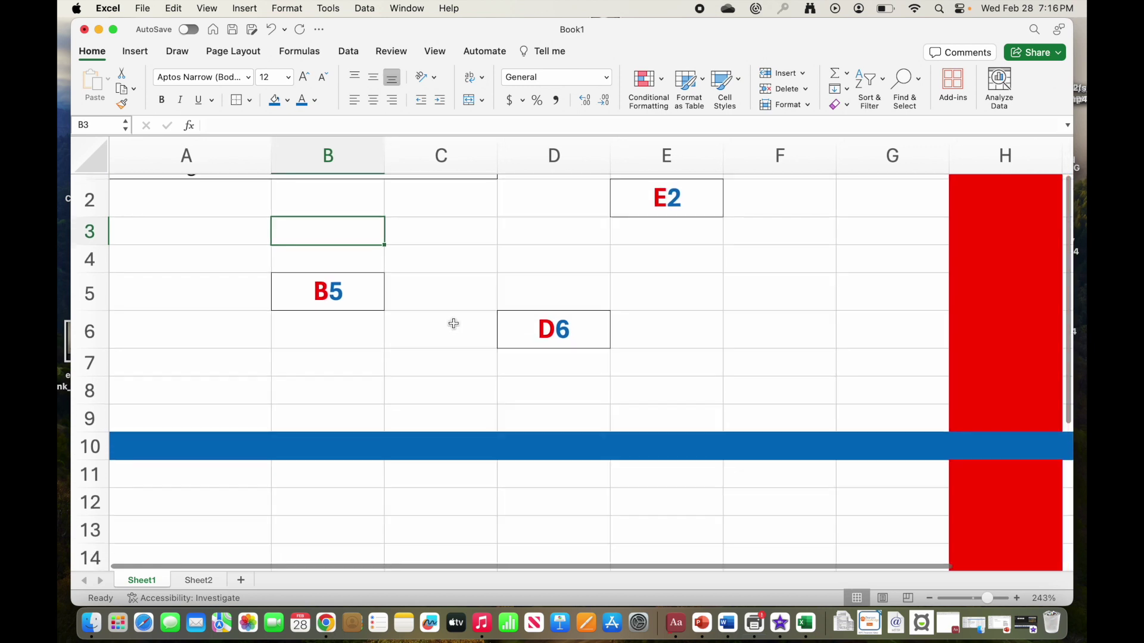